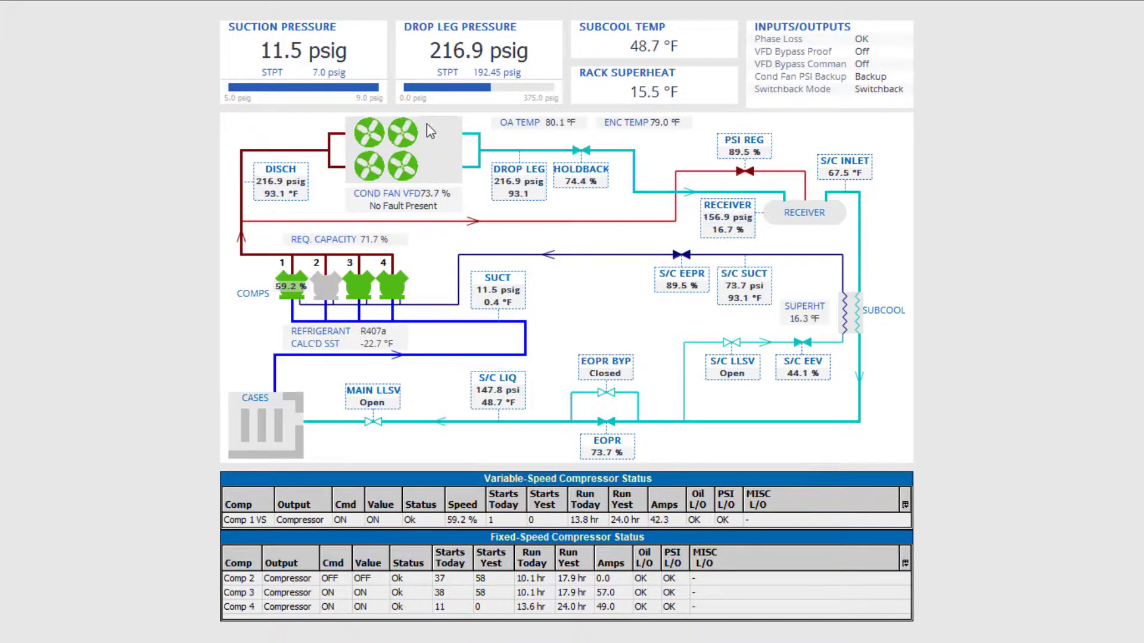
{"action": "right_click", "coordinate": [402, 137]}
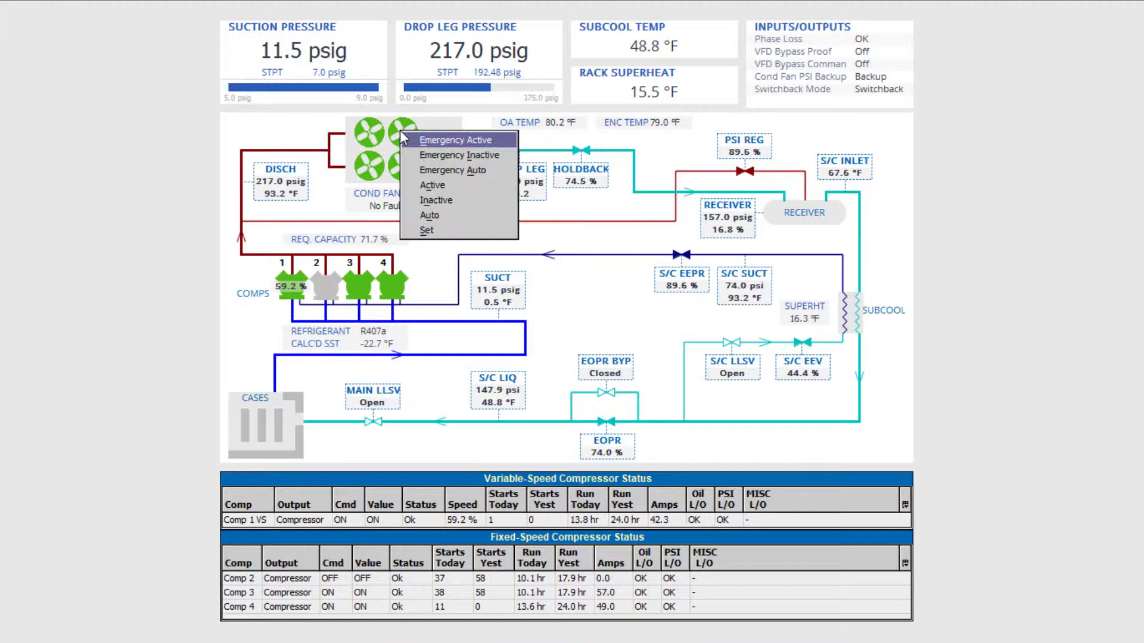
{"action": "left_click", "coordinate": [387, 283]}
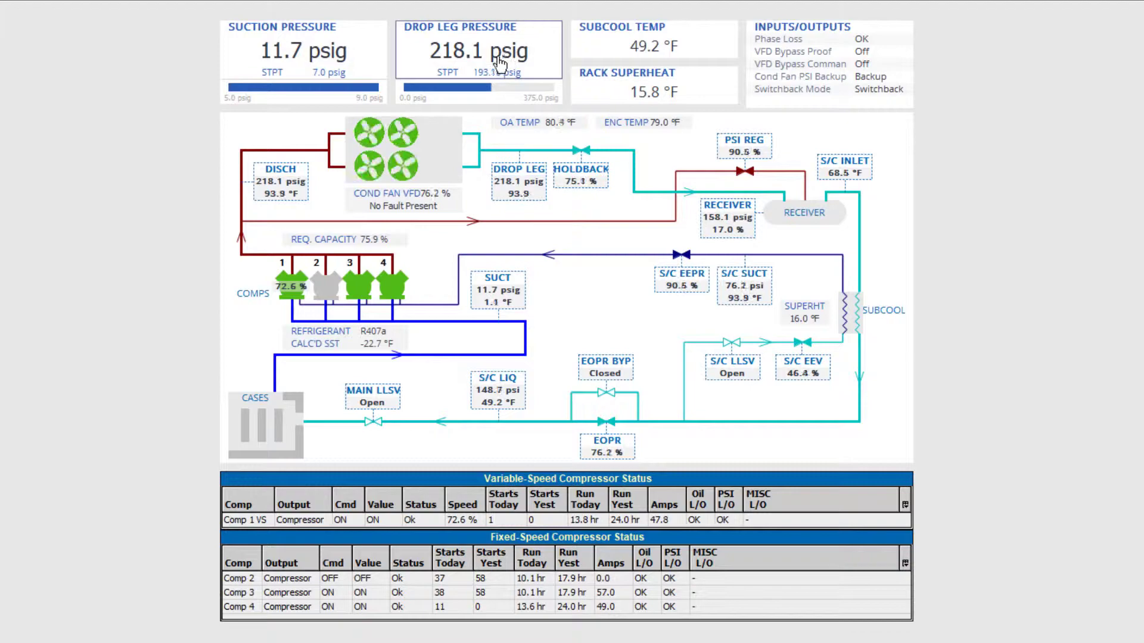
- Override the suction pressure to 7 psig with a permanent duration
{"action": "mouse_move", "coordinate": [355, 60]}
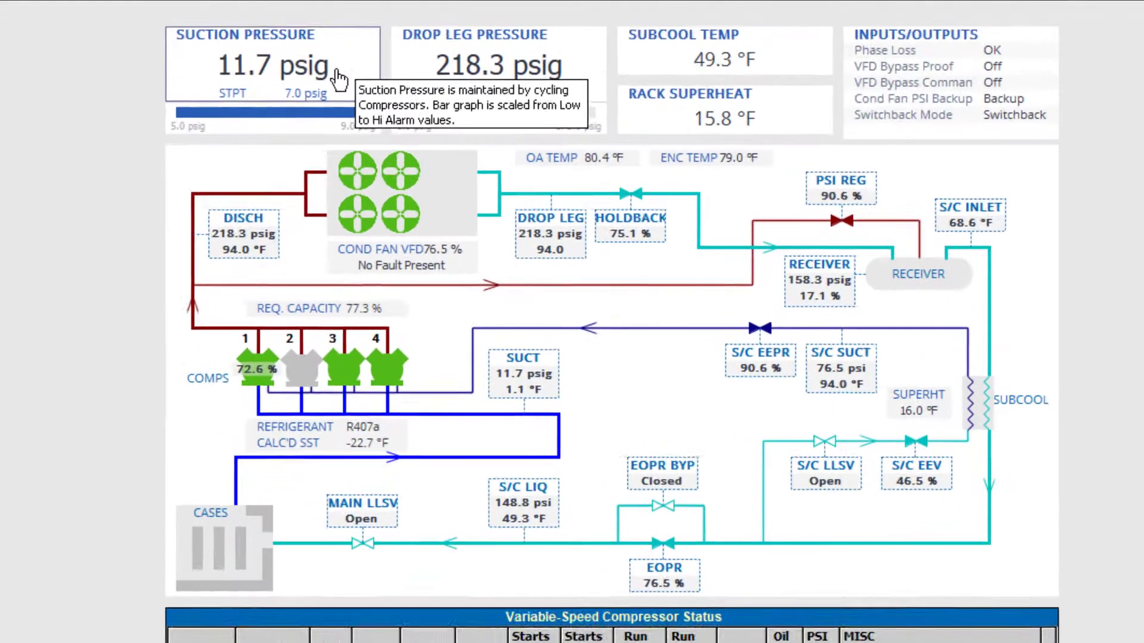
{"action": "right_click", "coordinate": [337, 77]}
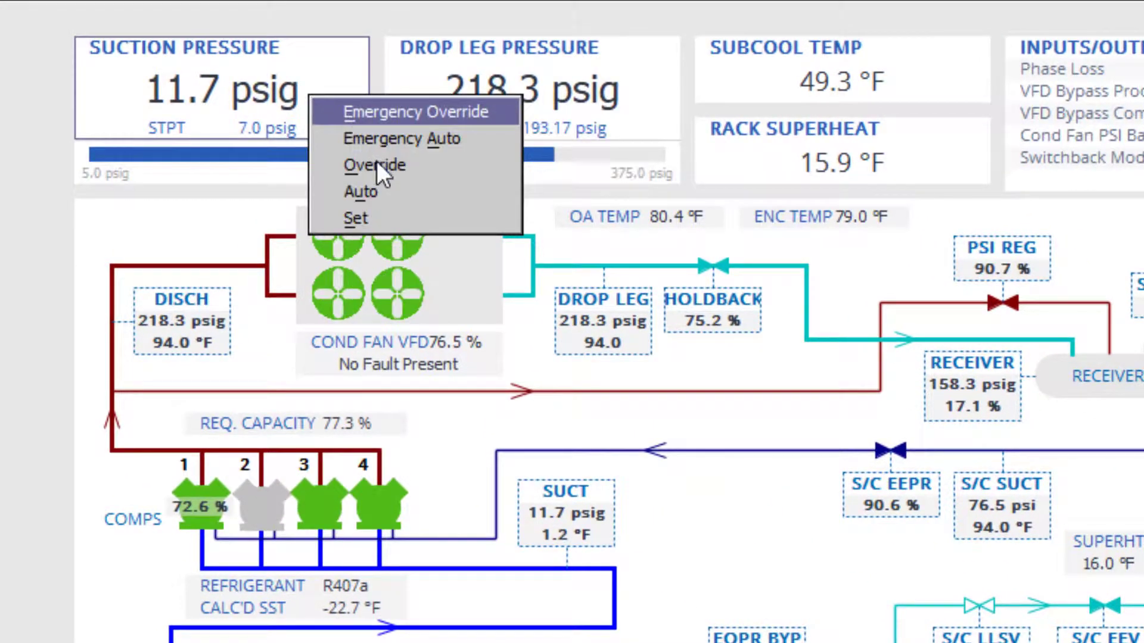
{"action": "left_click", "coordinate": [382, 120]}
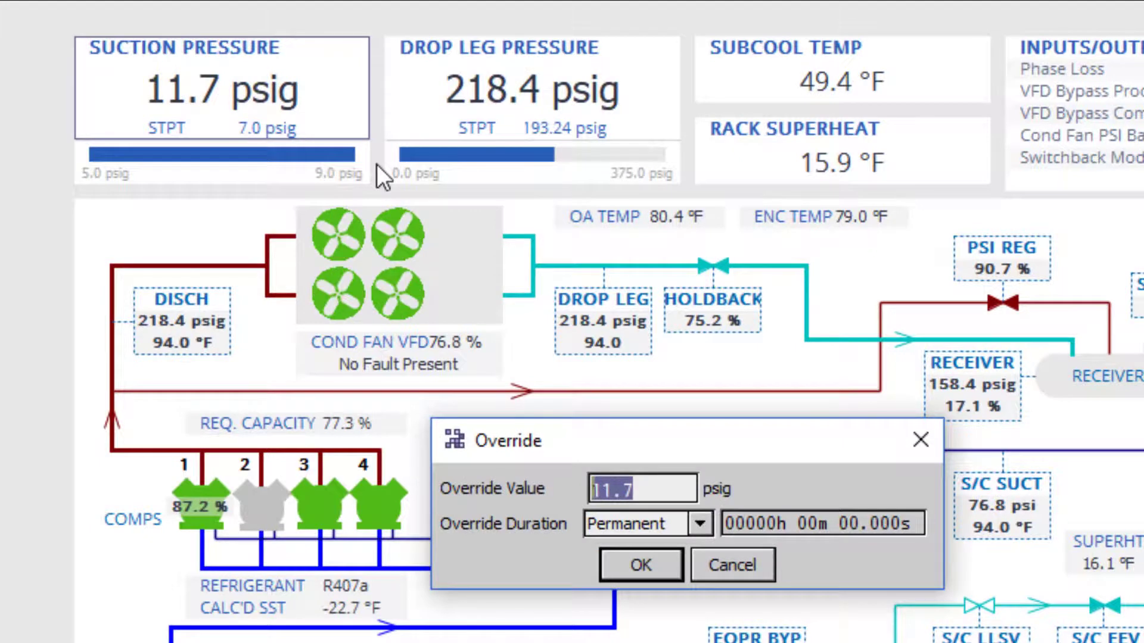
{"action": "type", "text": "7"}
{"action": "key", "text": "Return"}
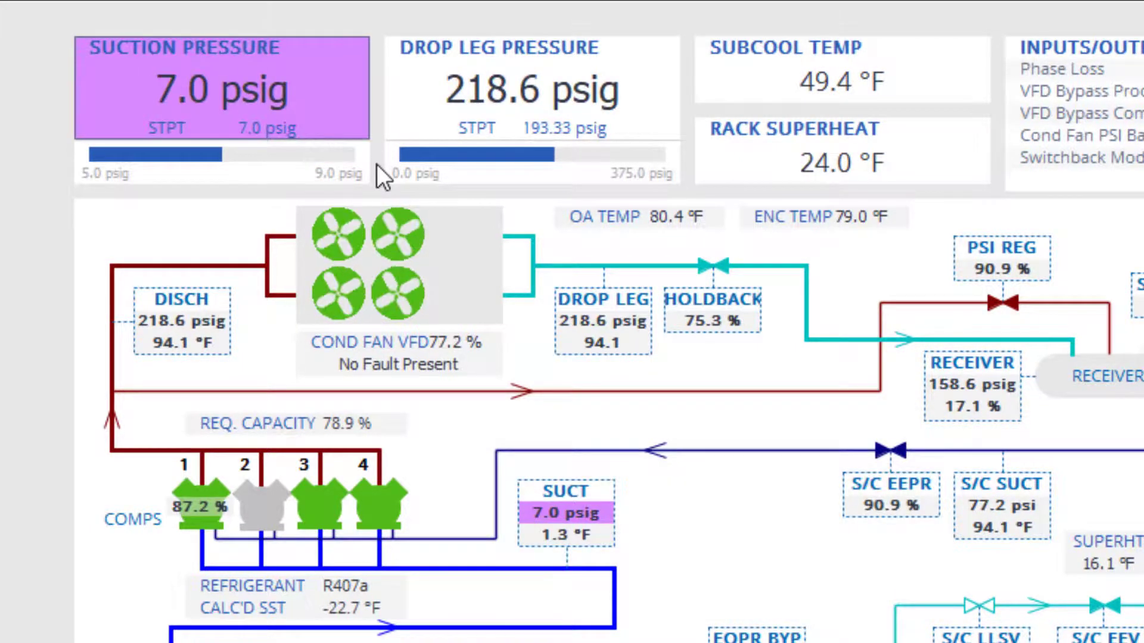
- Override Cond Fan 4 to inactive permanently, and release it back to automatic control
{"action": "mouse_move", "coordinate": [321, 116]}
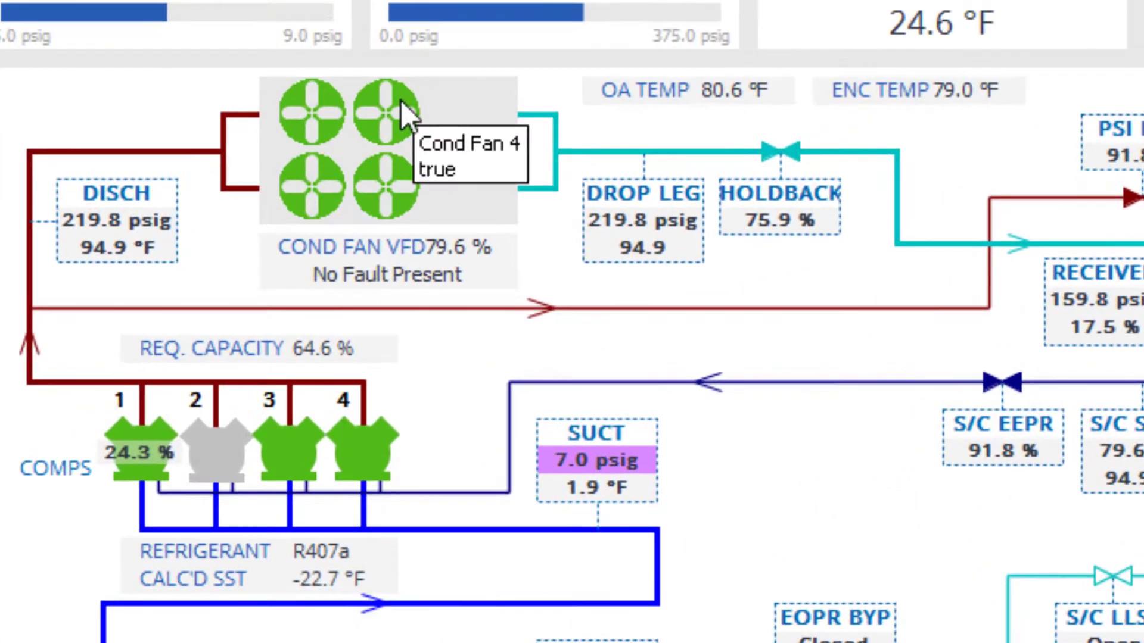
{"action": "right_click", "coordinate": [400, 100]}
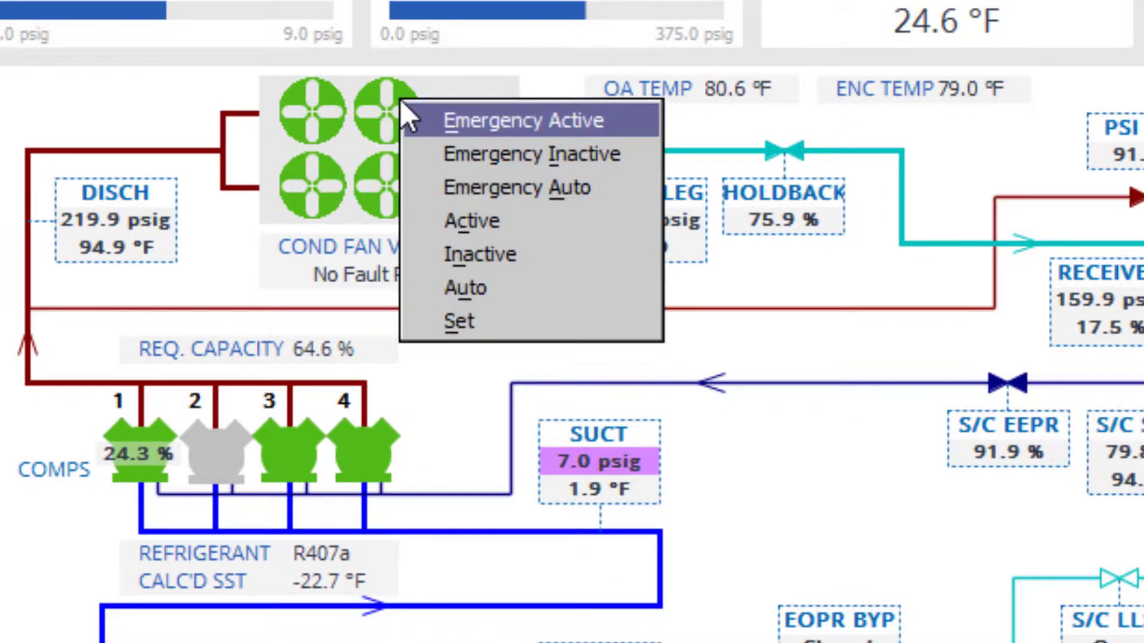
{"action": "left_click", "coordinate": [500, 256]}
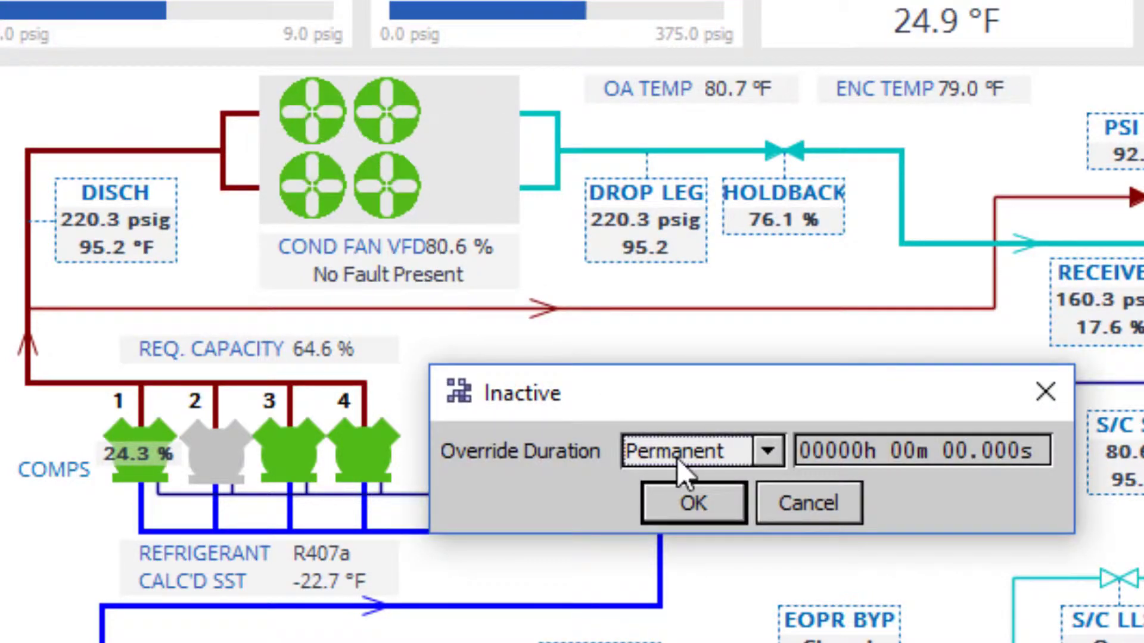
{"action": "left_click", "coordinate": [692, 486]}
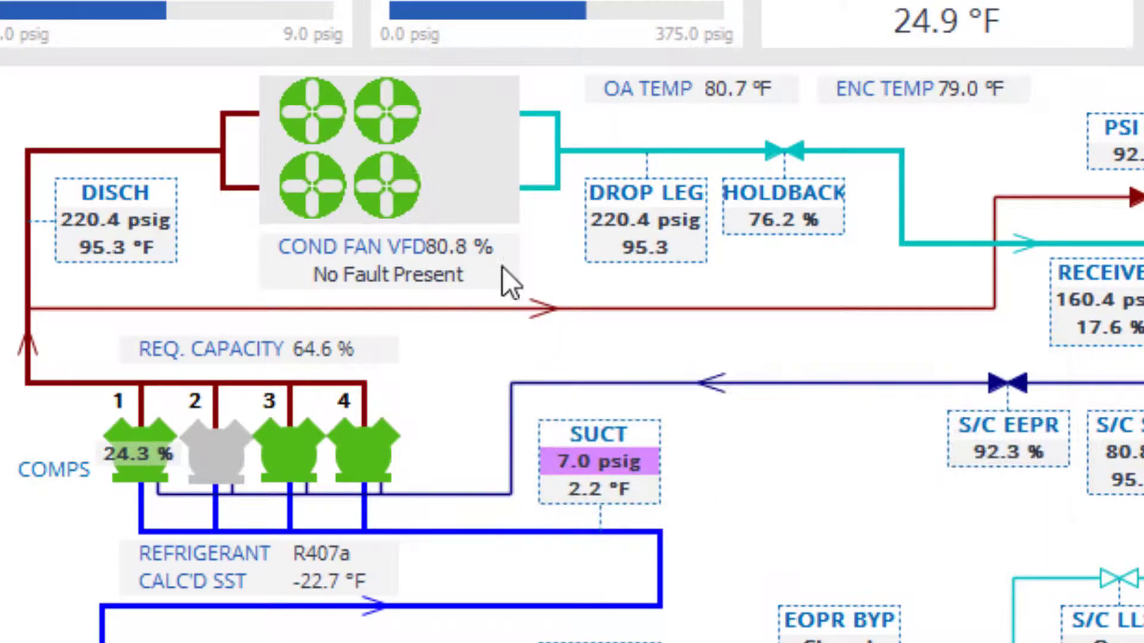
{"action": "right_click", "coordinate": [405, 119]}
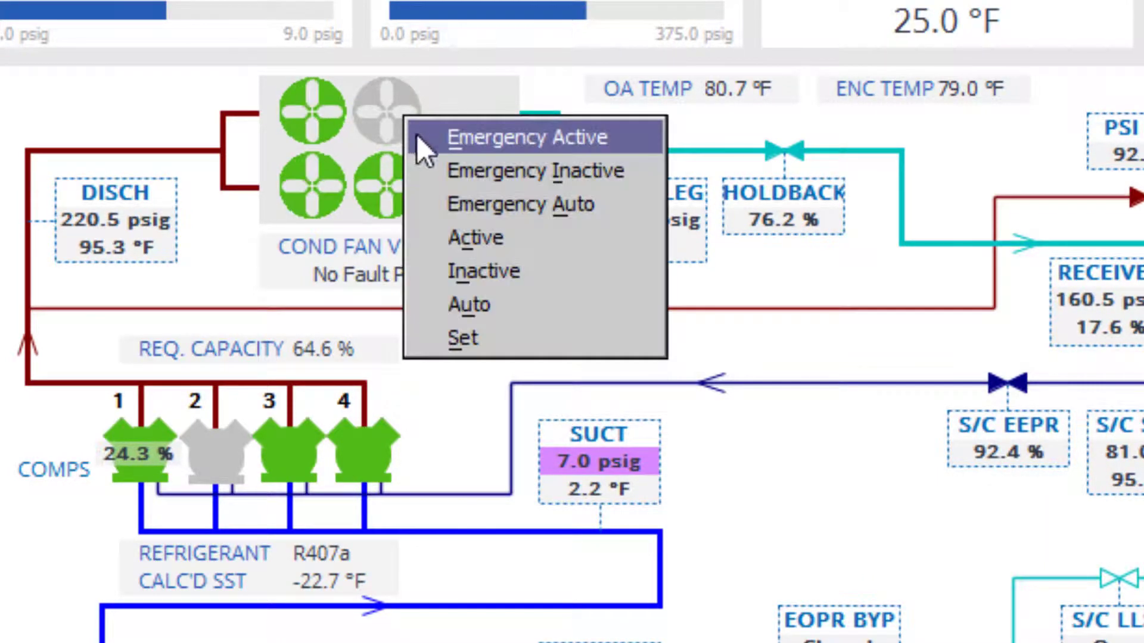
{"action": "left_click", "coordinate": [470, 302]}
- Override the condenser fan directly below Cond Fan 4 to inactive with a permanent duration
{"action": "right_click", "coordinate": [384, 174]}
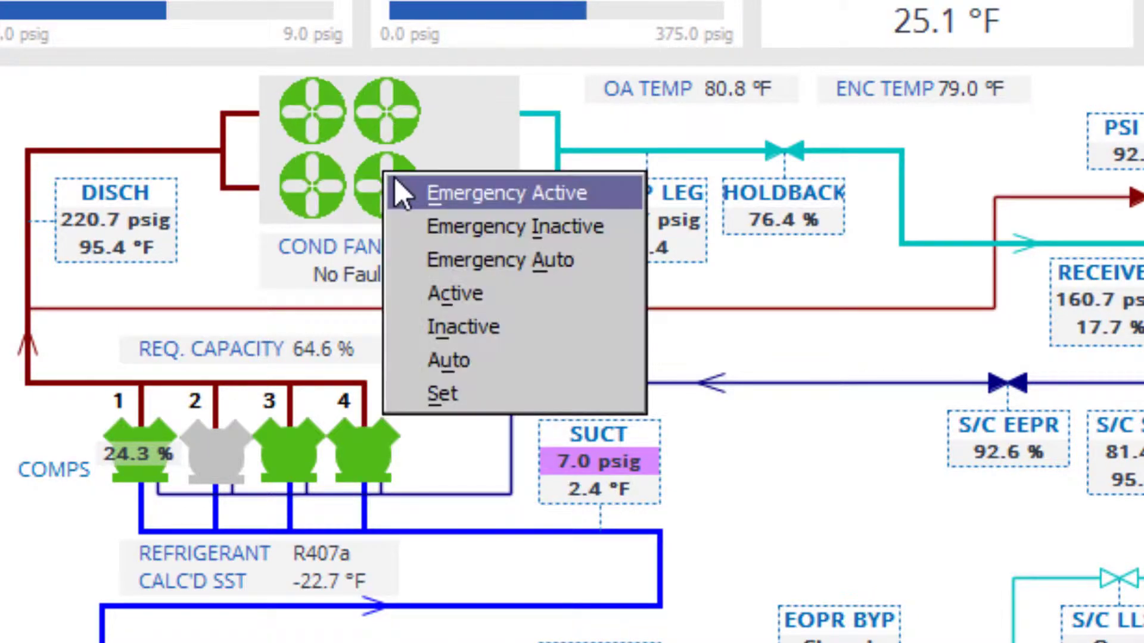
{"action": "left_click", "coordinate": [497, 330]}
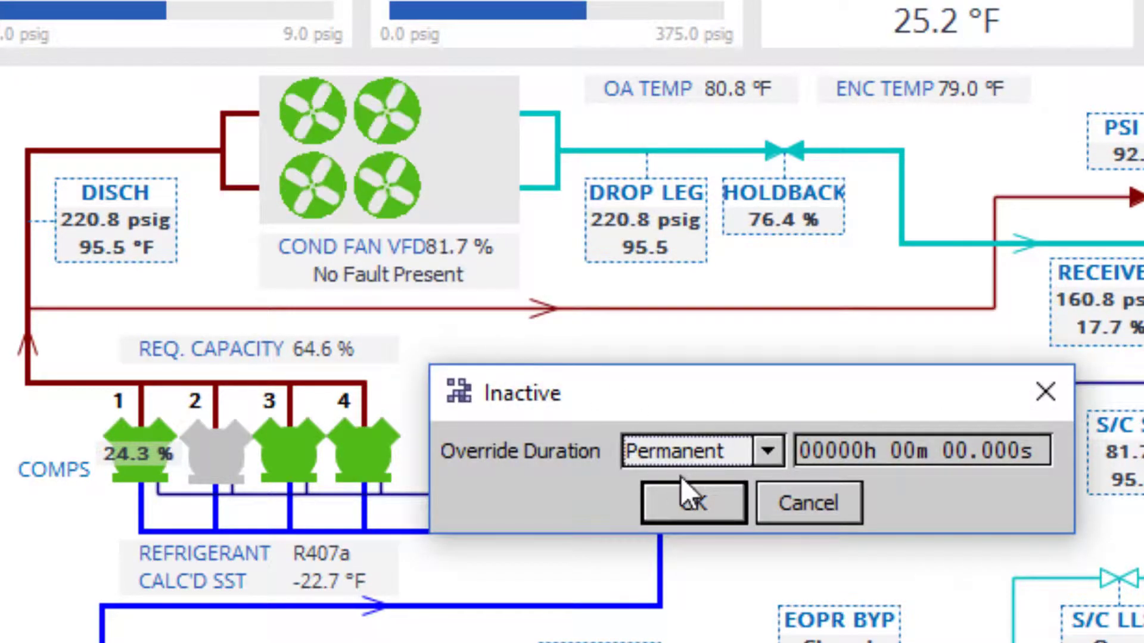
{"action": "left_click", "coordinate": [684, 501]}
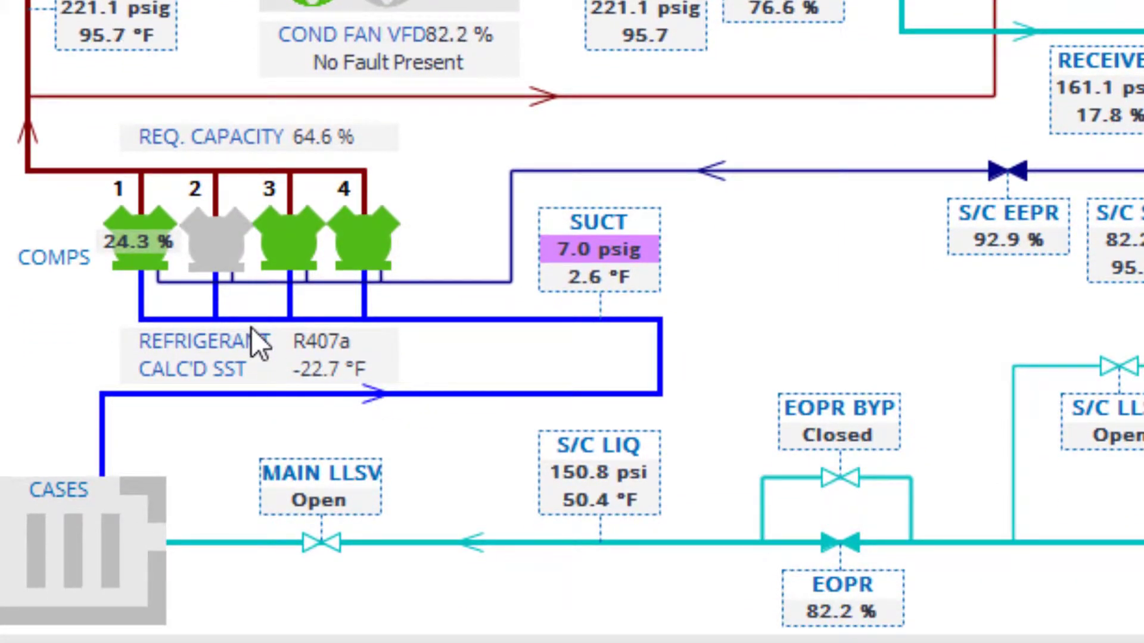
- Override compressor 2 to active permanently, and release it back to automatic control
{"action": "right_click", "coordinate": [229, 253]}
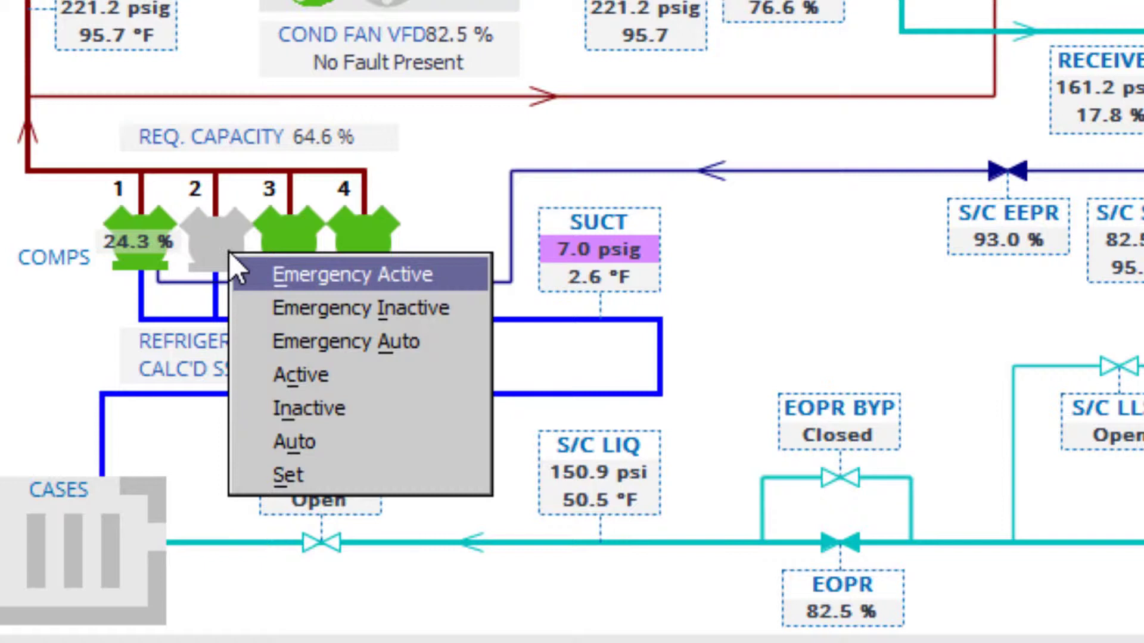
{"action": "left_click", "coordinate": [306, 377]}
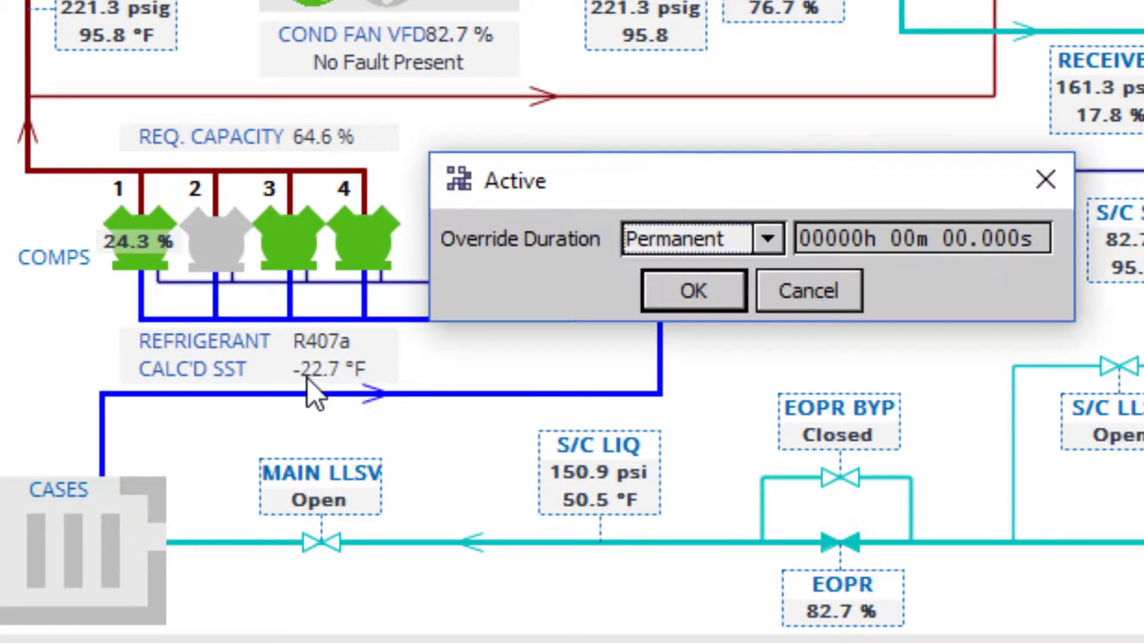
{"action": "left_click", "coordinate": [681, 288]}
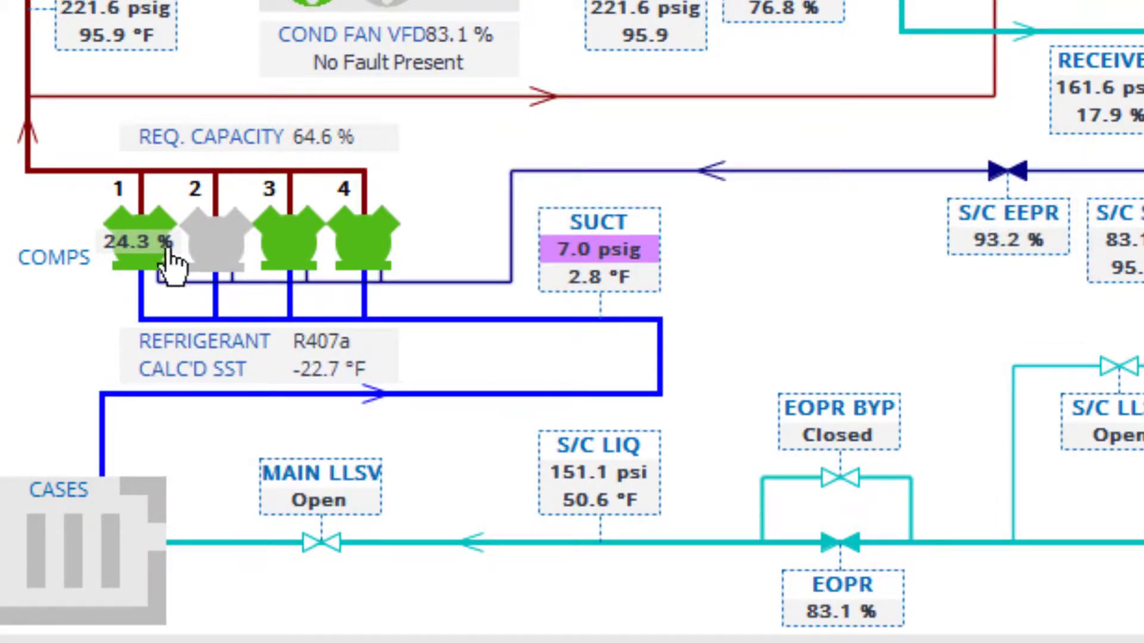
{"action": "right_click", "coordinate": [196, 252]}
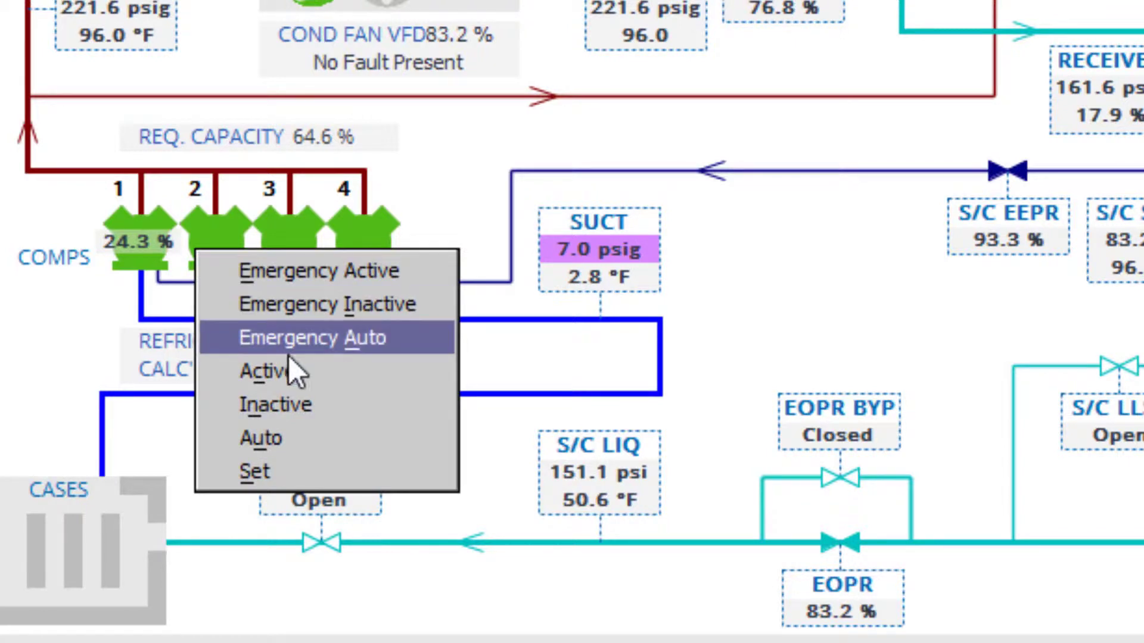
{"action": "left_click", "coordinate": [314, 438]}
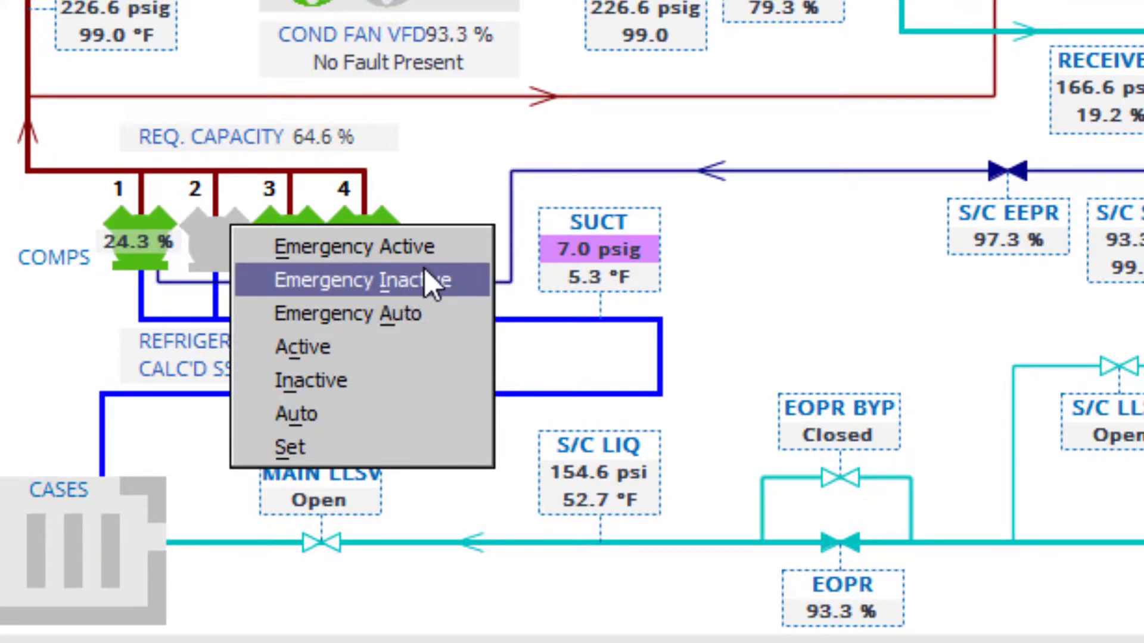
- Start an active override for compressor 2 and set a custom duration of 10 minutes
{"action": "left_click", "coordinate": [380, 354]}
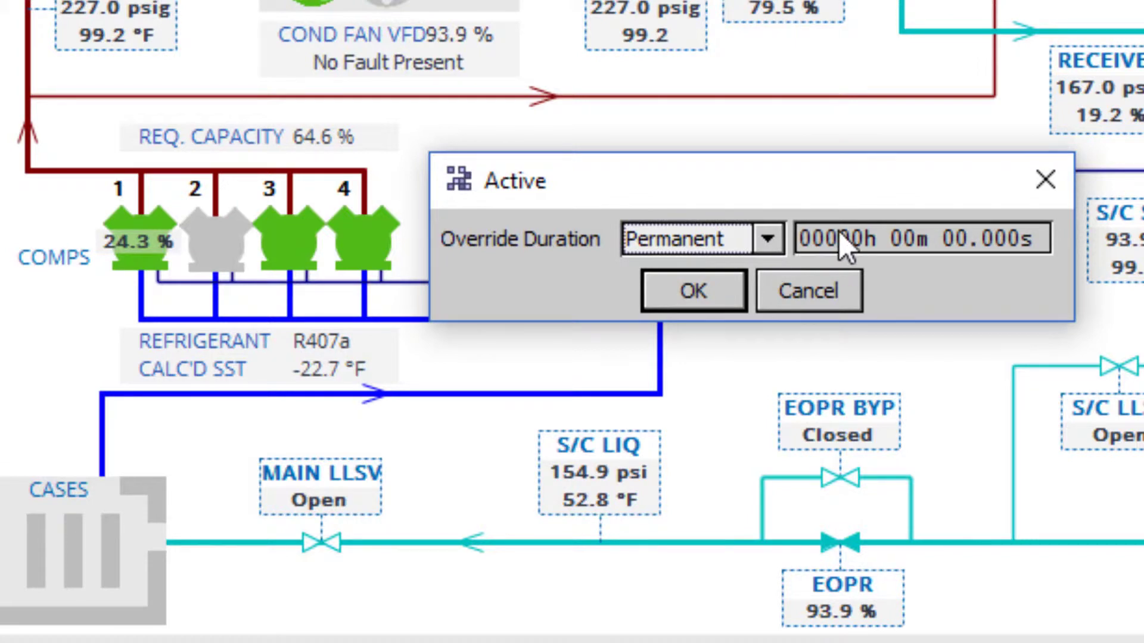
{"action": "left_click", "coordinate": [770, 241]}
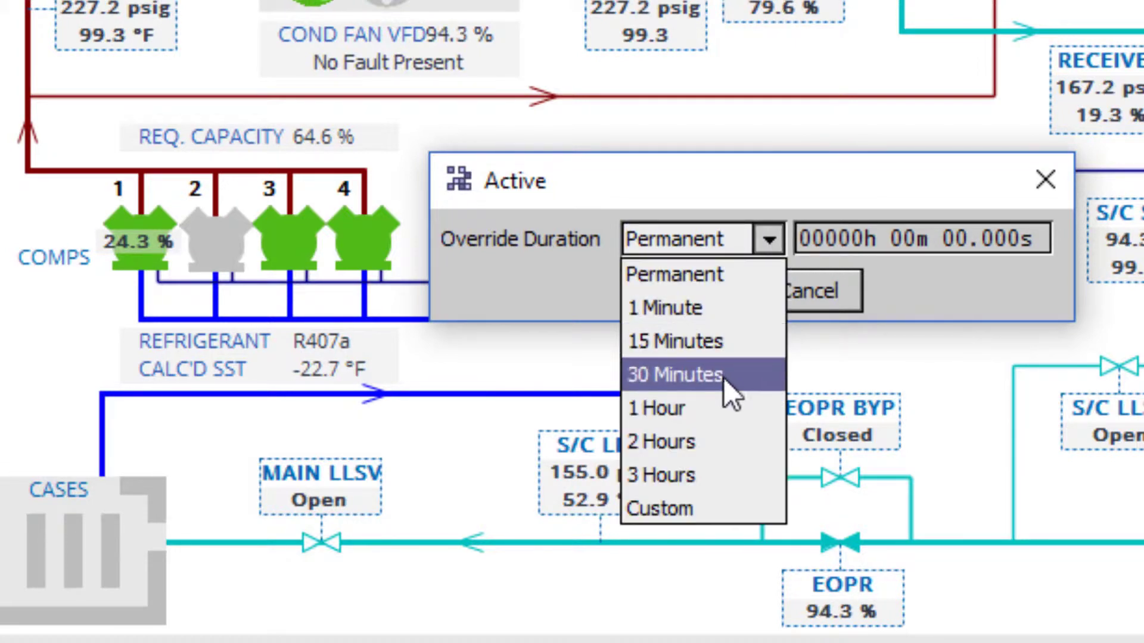
{"action": "left_click", "coordinate": [556, 306]}
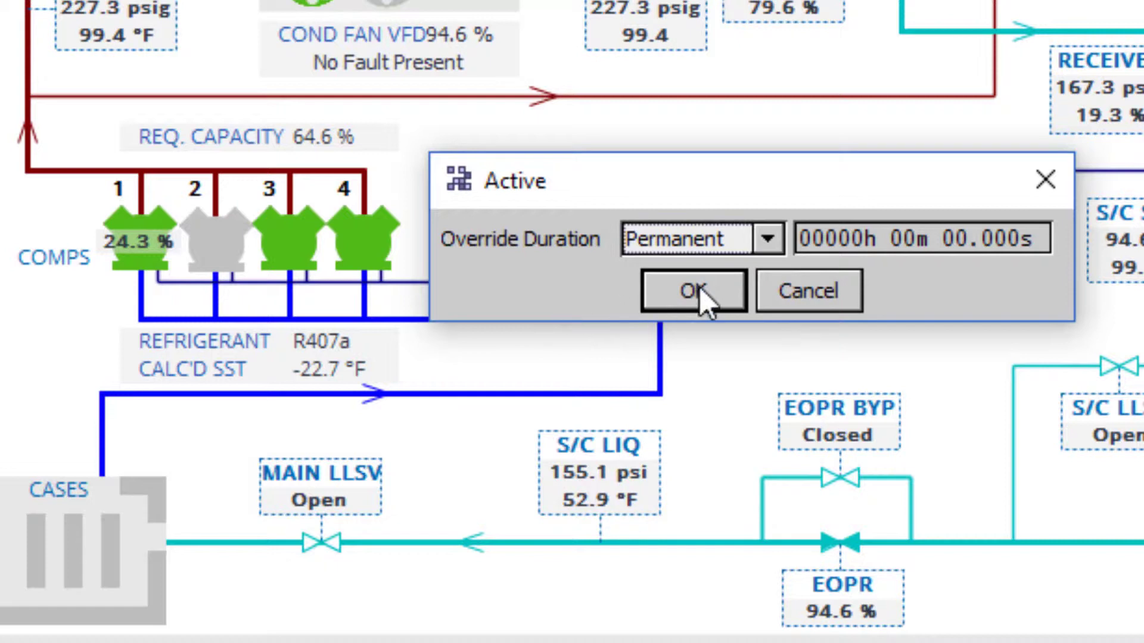
{"action": "left_click", "coordinate": [753, 242]}
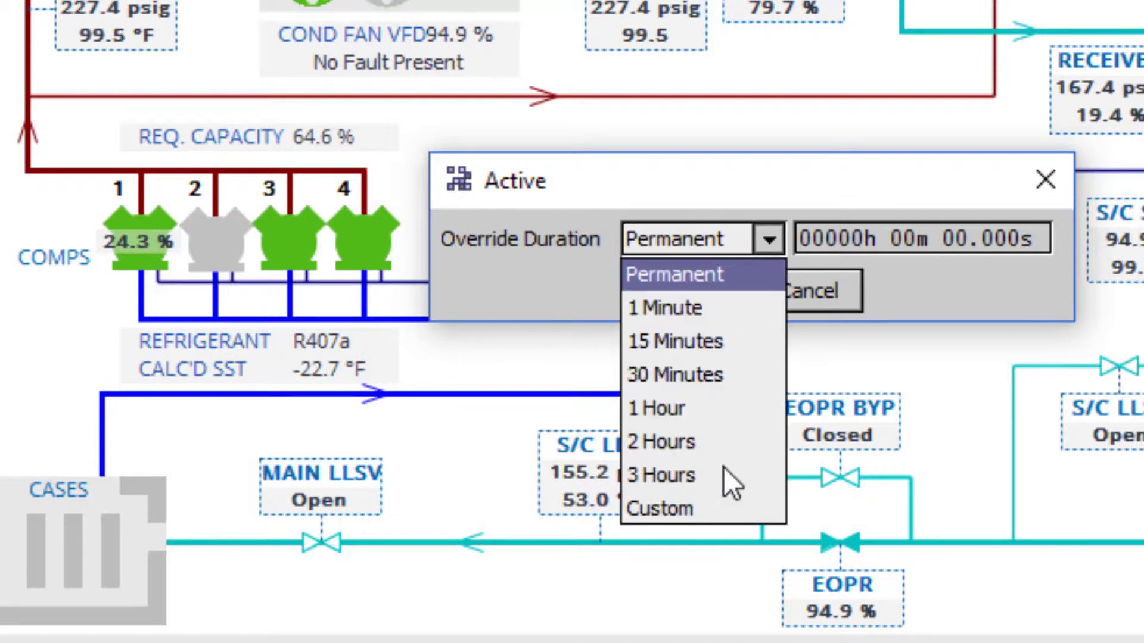
{"action": "left_click", "coordinate": [710, 510]}
{"action": "left_click", "coordinate": [891, 245]}
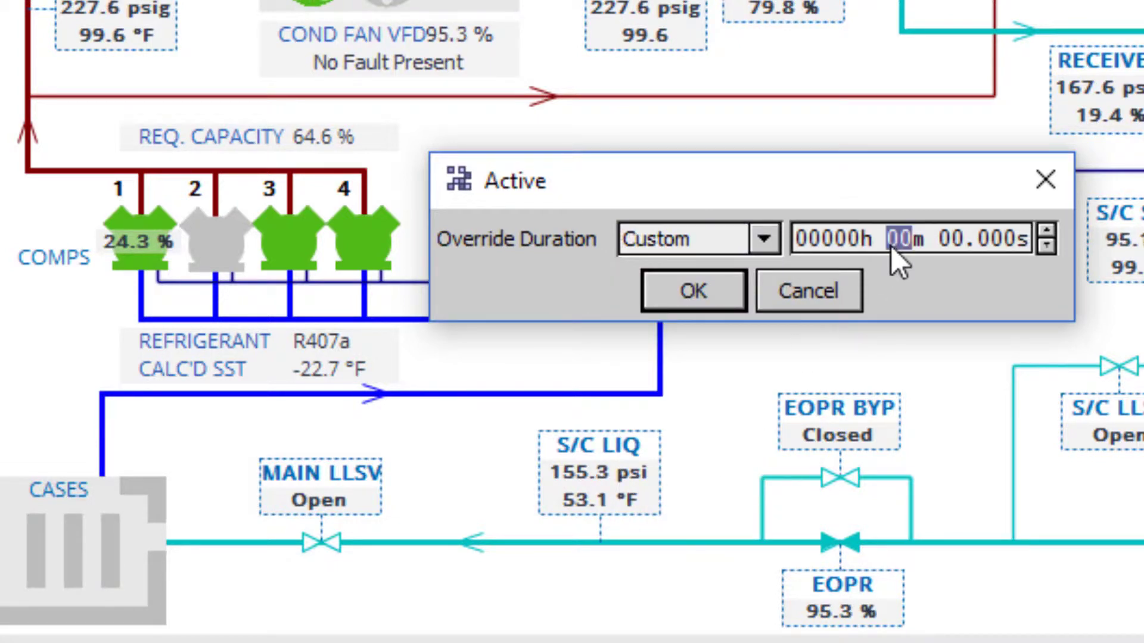
{"action": "key", "text": "Up"}
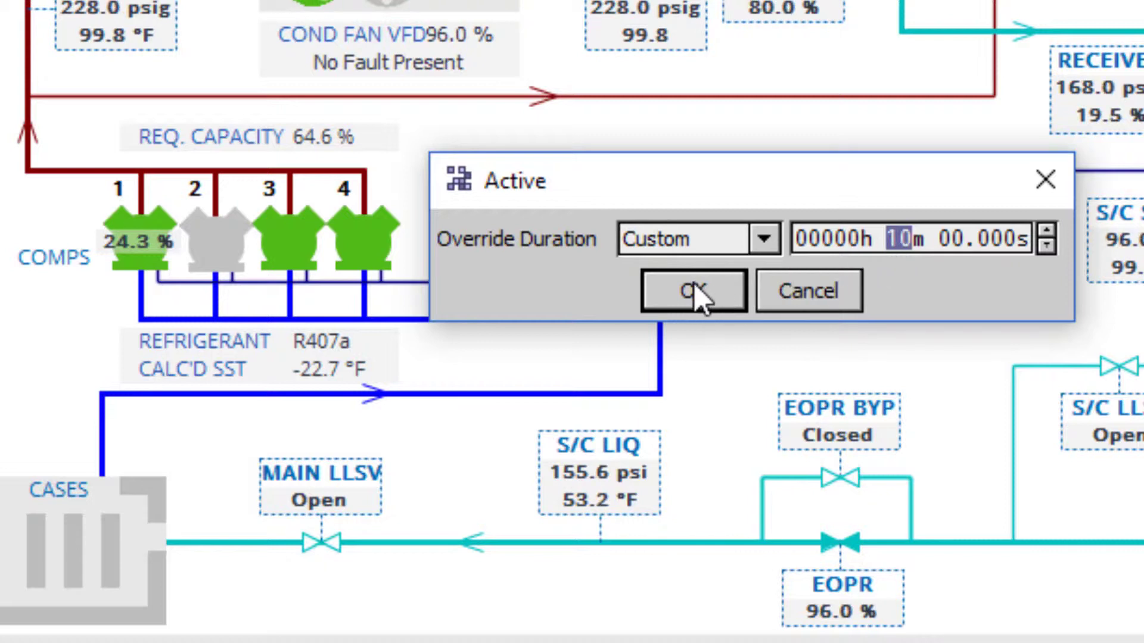
- Apply the compressor 2 active override for 15 minutes, and return Comp 2 to automatic in the fixed-speed compressor table
{"action": "left_click", "coordinate": [761, 239]}
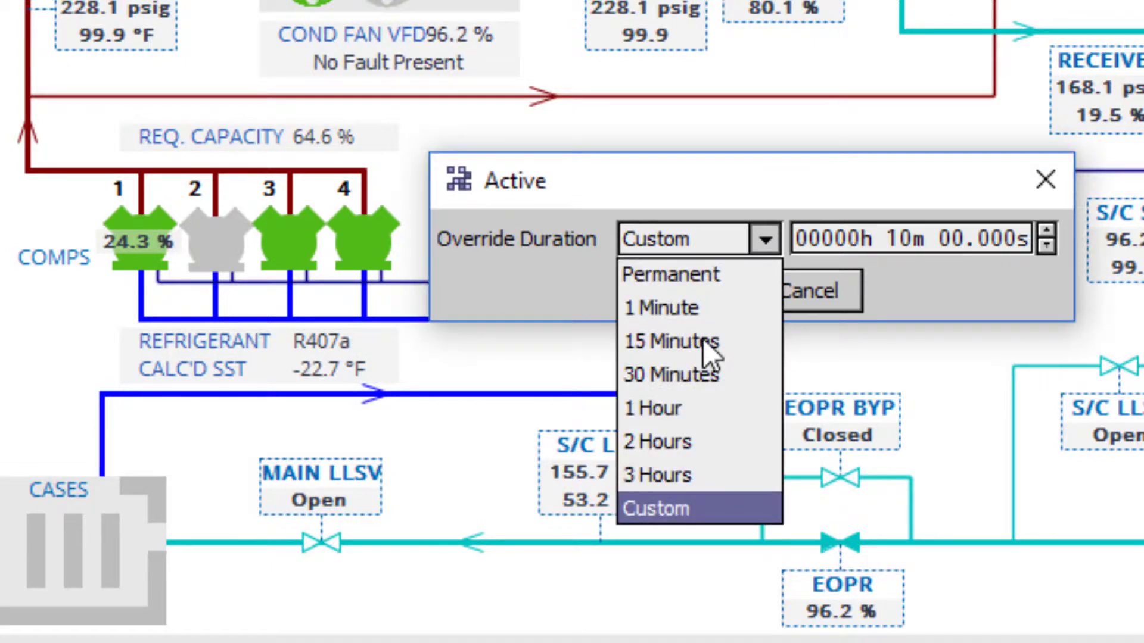
{"action": "left_click", "coordinate": [702, 338]}
{"action": "left_click", "coordinate": [683, 308]}
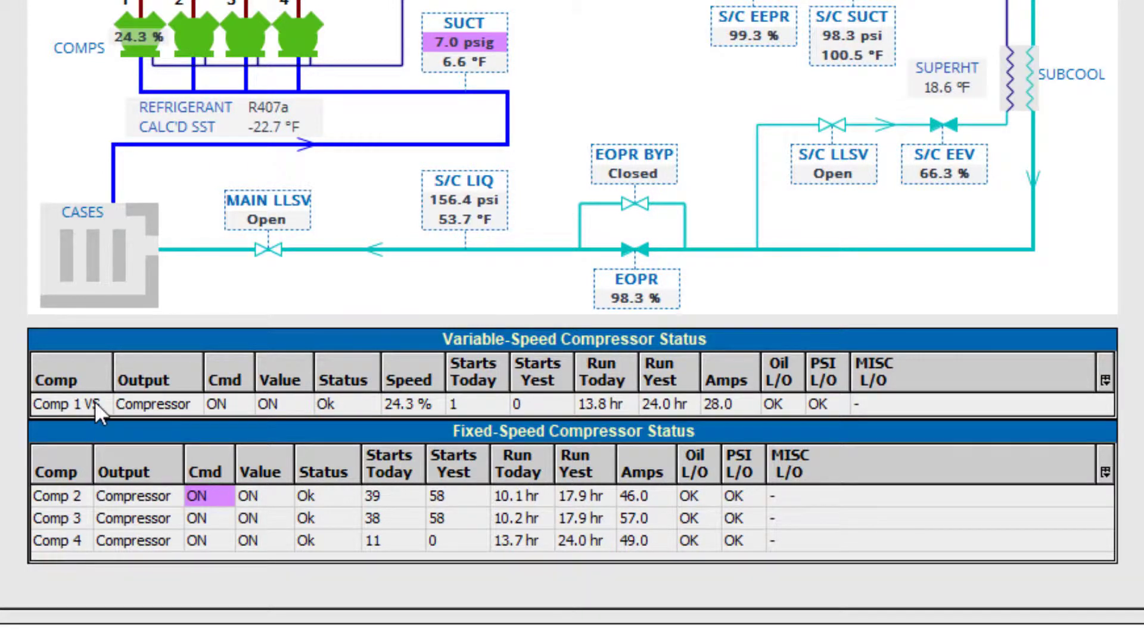
{"action": "right_click", "coordinate": [154, 496]}
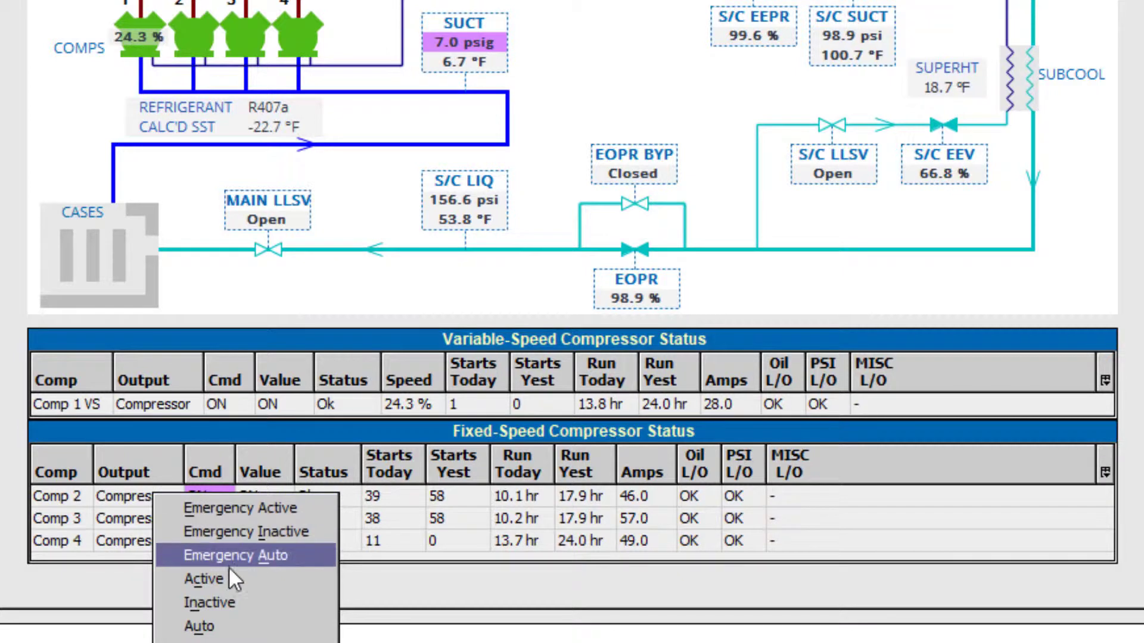
{"action": "left_click", "coordinate": [227, 625]}
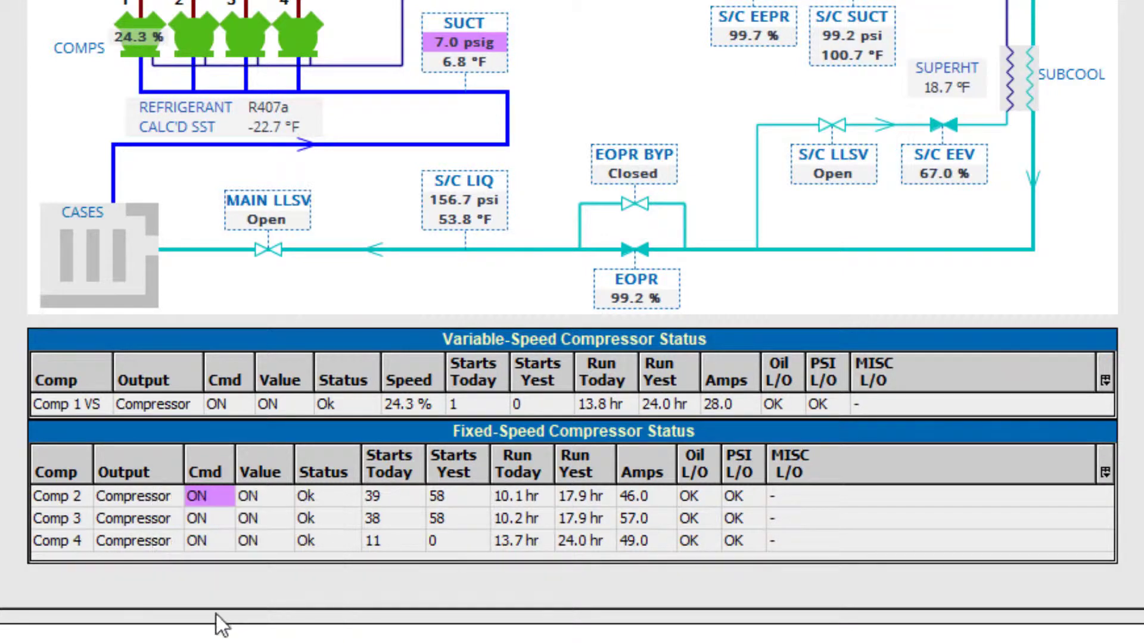
- Override Comp 3 in the fixed-speed compressor table to active for 15 minutes
{"action": "right_click", "coordinate": [143, 522]}
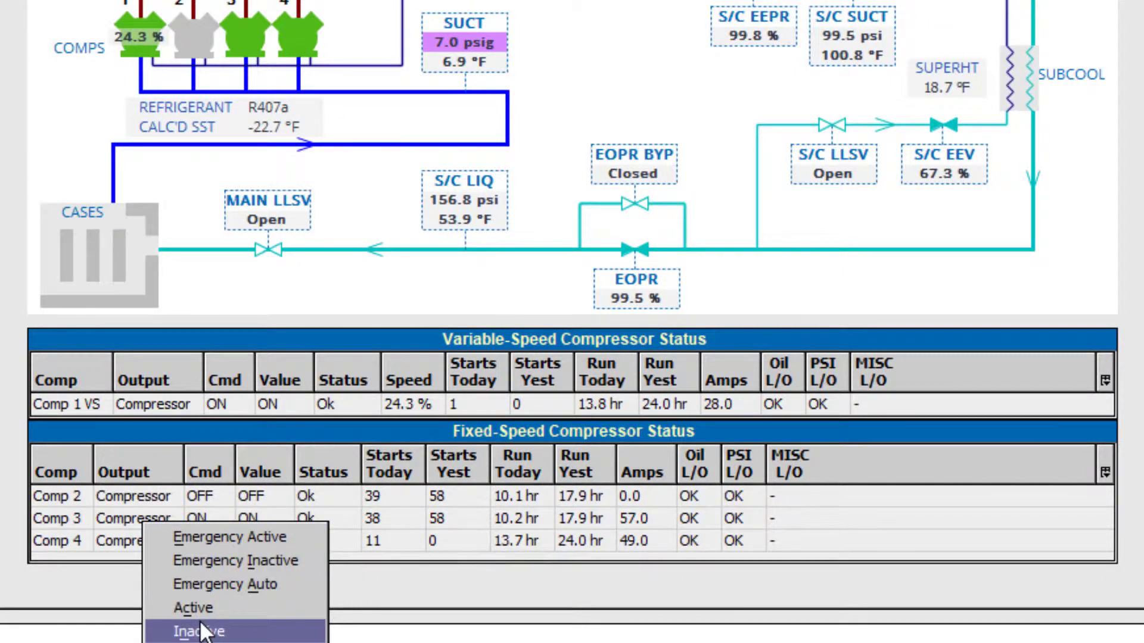
{"action": "left_click", "coordinate": [201, 608]}
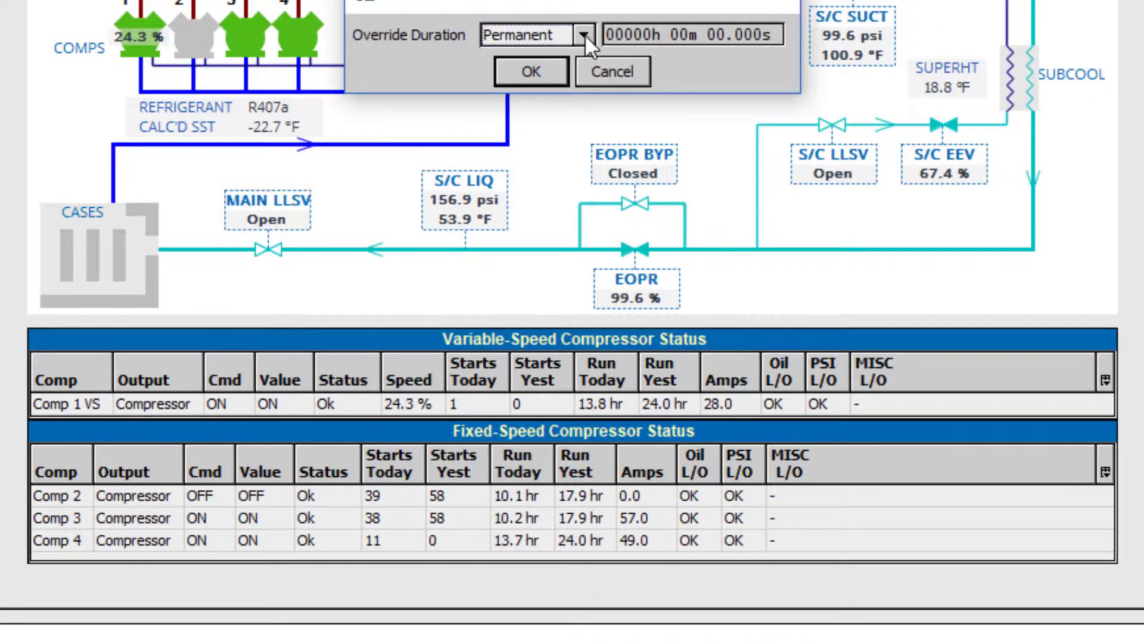
{"action": "left_click", "coordinate": [585, 34]}
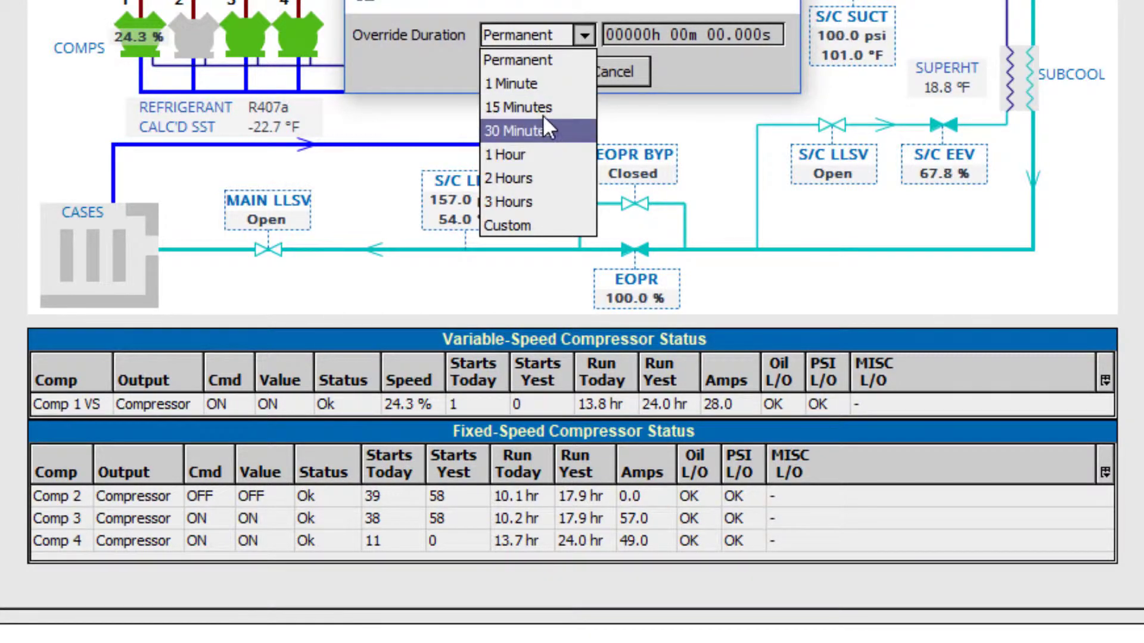
{"action": "left_click", "coordinate": [518, 108]}
{"action": "left_click", "coordinate": [534, 71]}
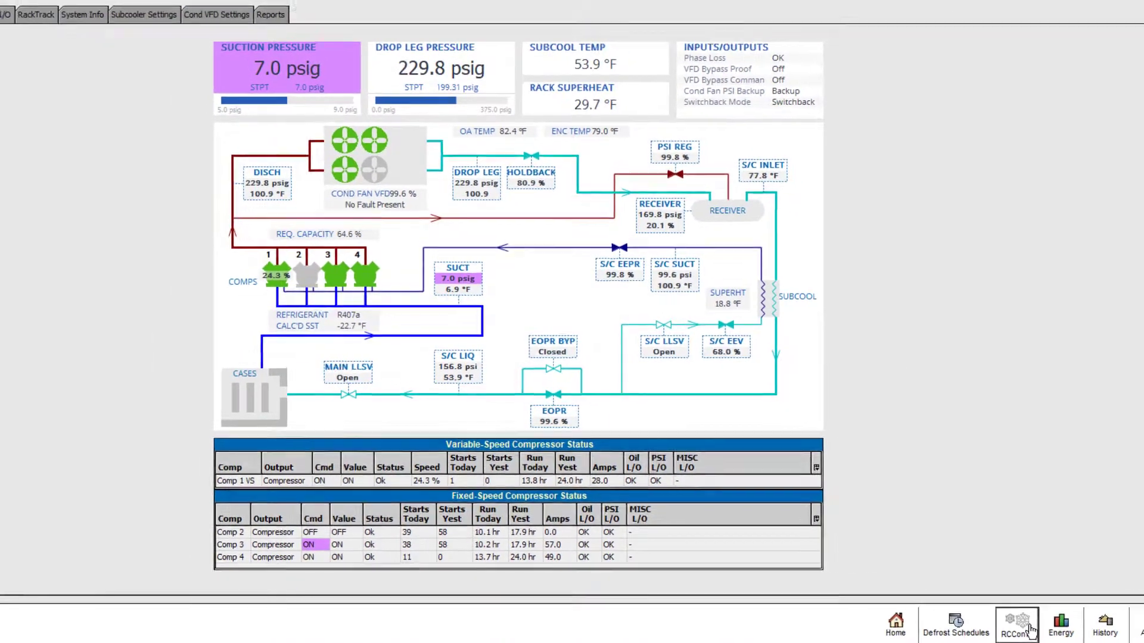
- In the rack's Primary compressor group configuration under Refrigeration Control, override Comp 4 to inactive with a permanent duration
{"action": "left_click", "coordinate": [1015, 621]}
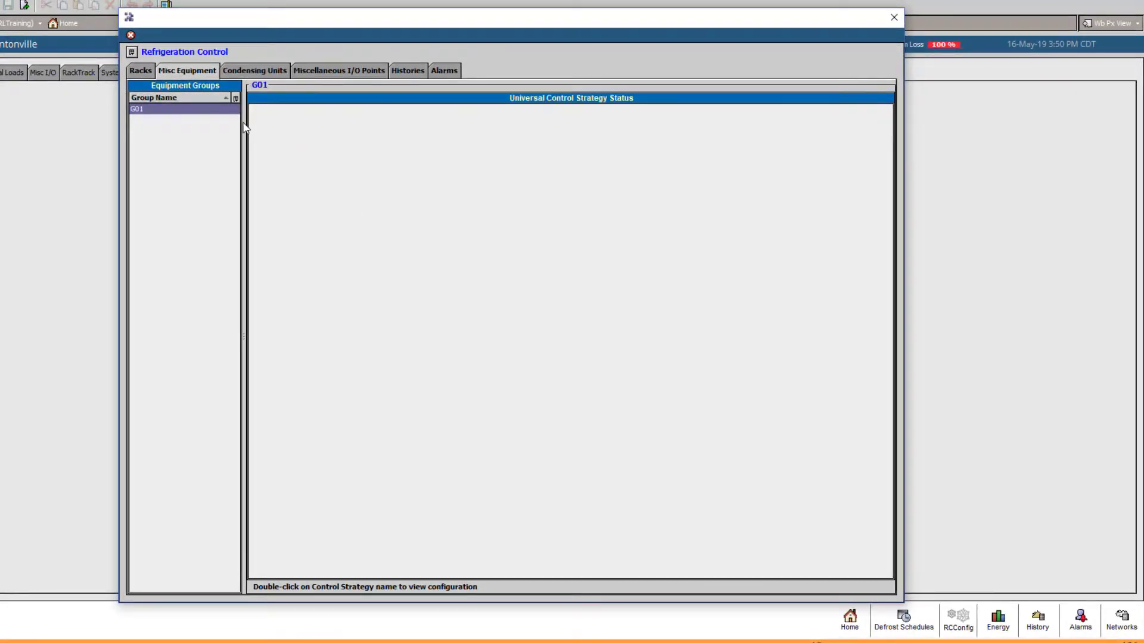
{"action": "left_click", "coordinate": [148, 74]}
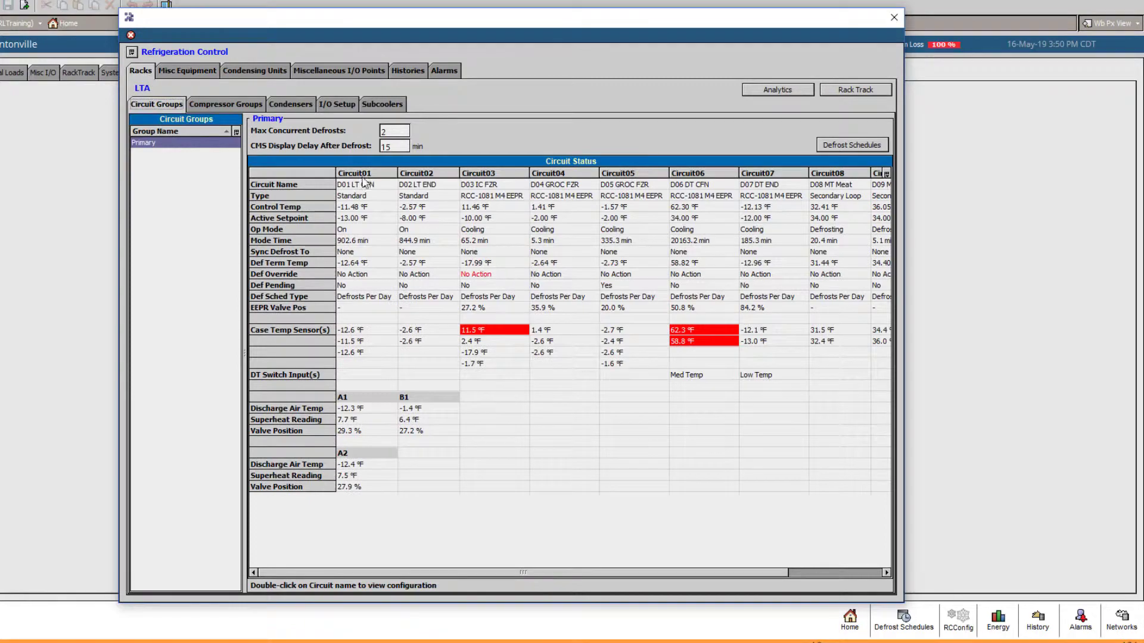
{"action": "left_click", "coordinate": [252, 106]}
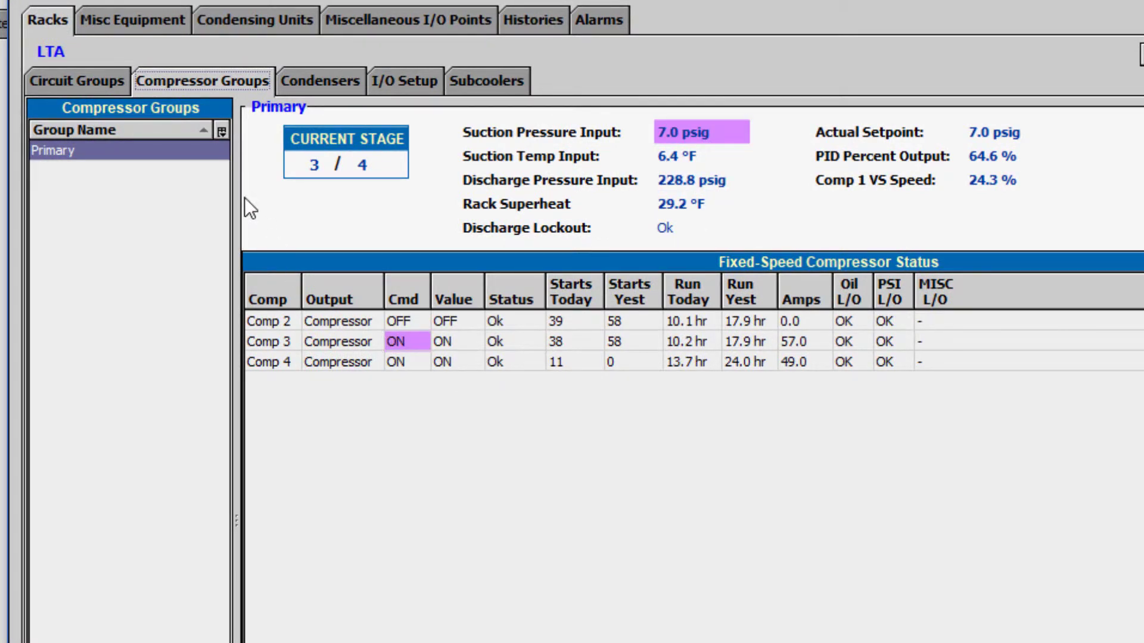
{"action": "double_click", "coordinate": [191, 151]}
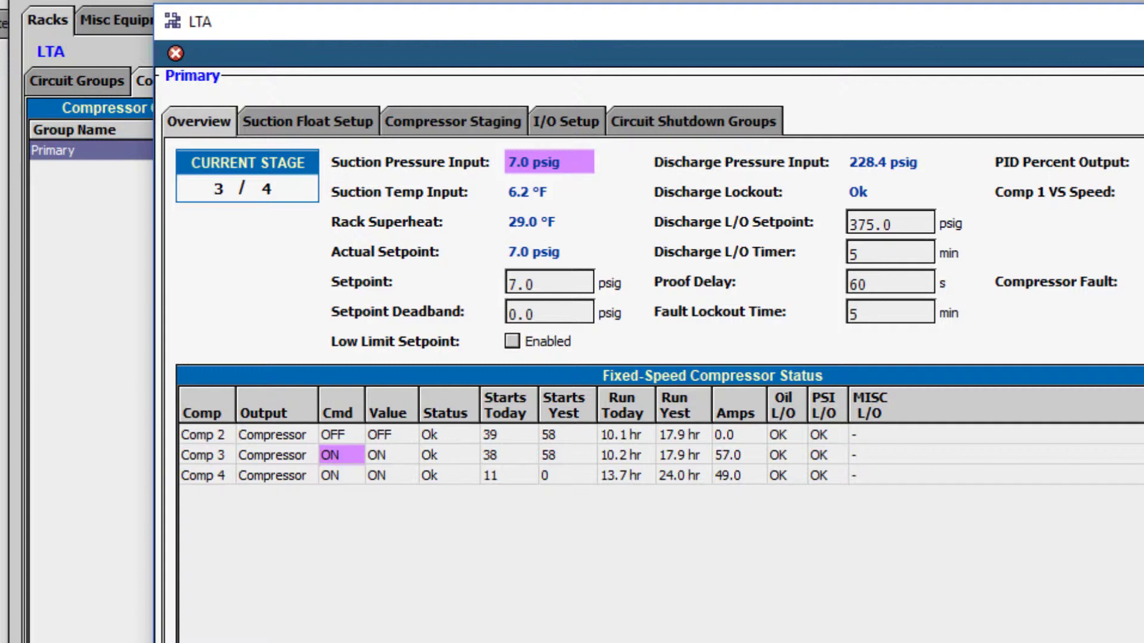
{"action": "right_click", "coordinate": [279, 477]}
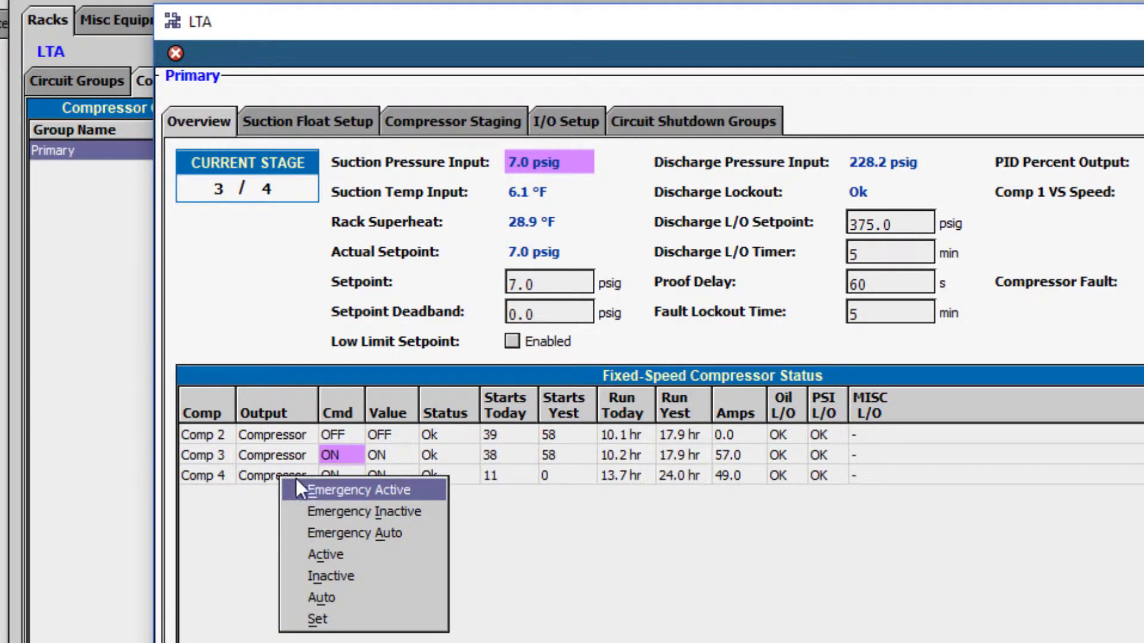
{"action": "left_click", "coordinate": [348, 568]}
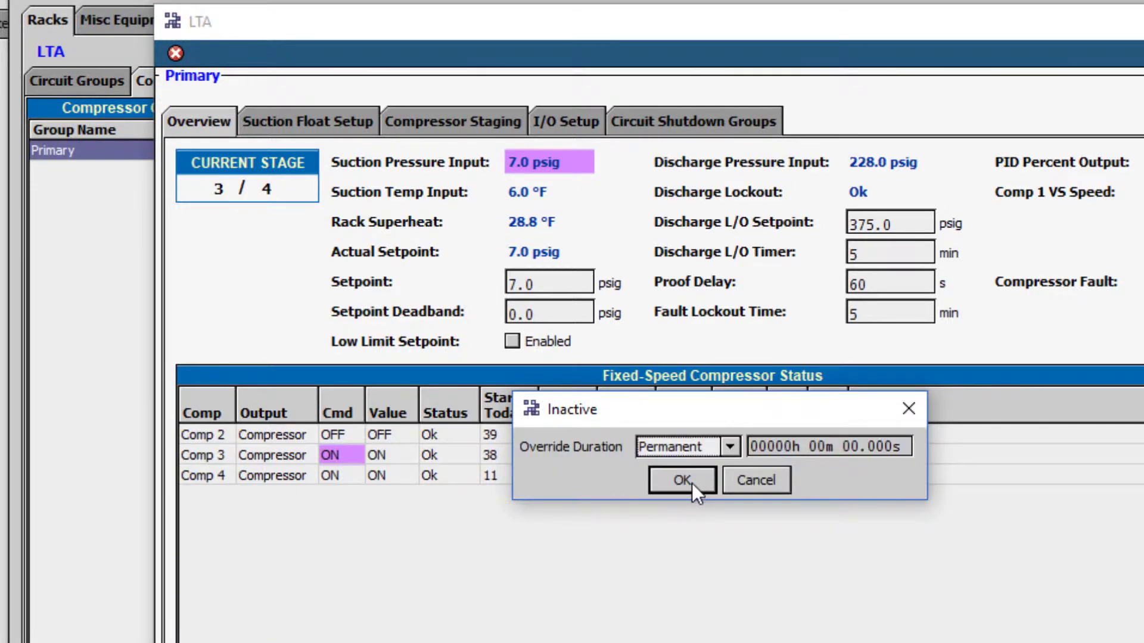
{"action": "left_click", "coordinate": [692, 482]}
{"action": "key", "text": "alt+F4"}
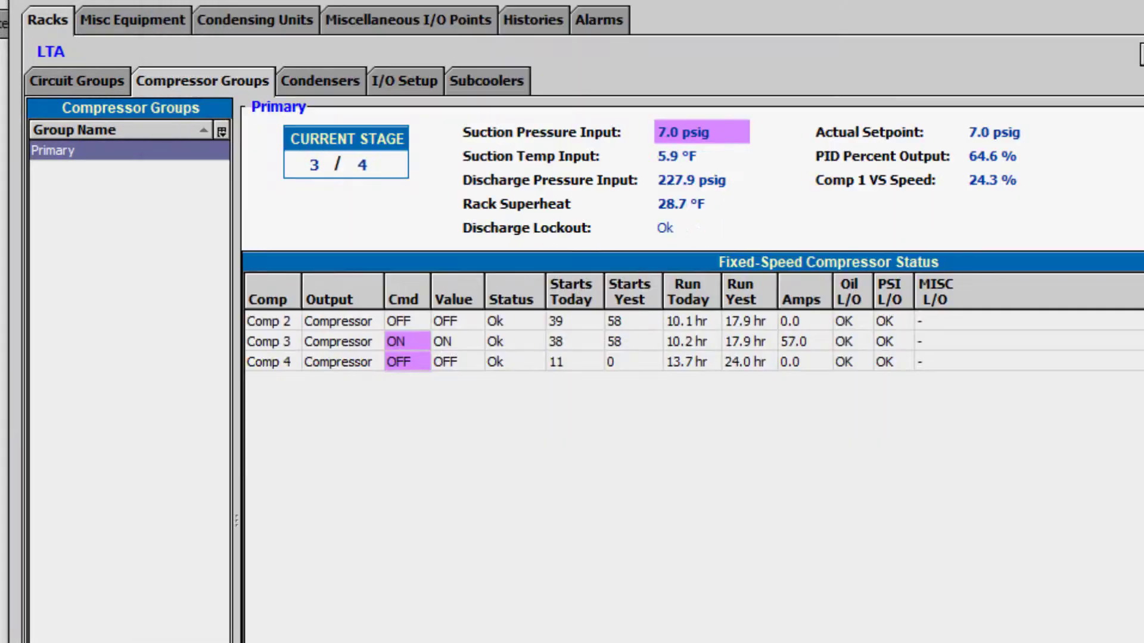
- Return COND FAN 4 to automatic in the rack's condenser status table
{"action": "left_click", "coordinate": [339, 74]}
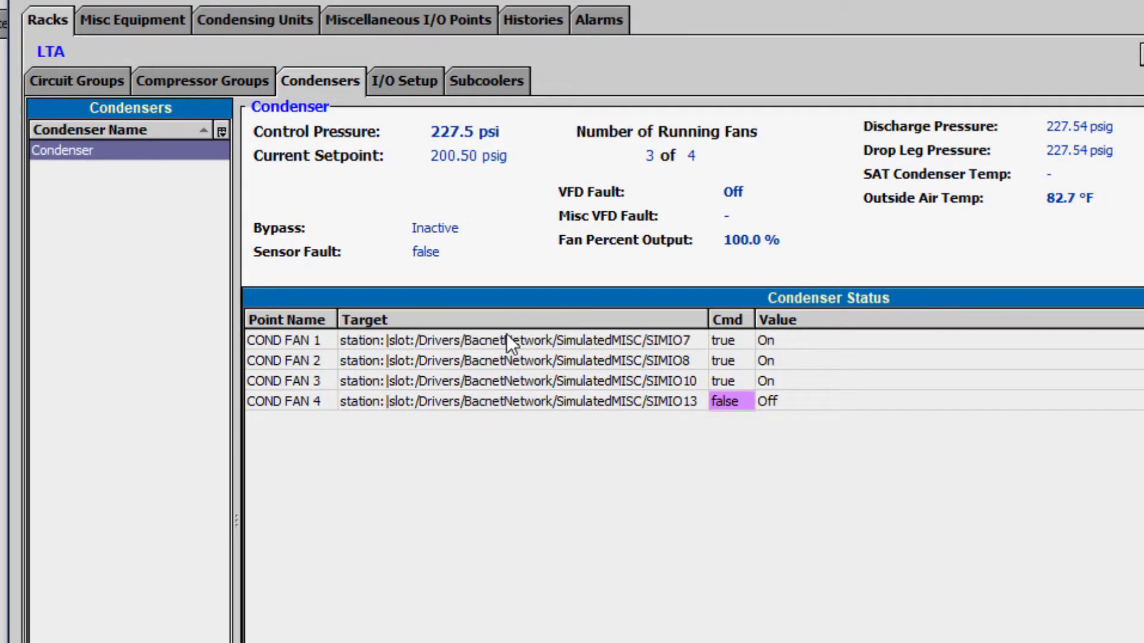
{"action": "right_click", "coordinate": [322, 408]}
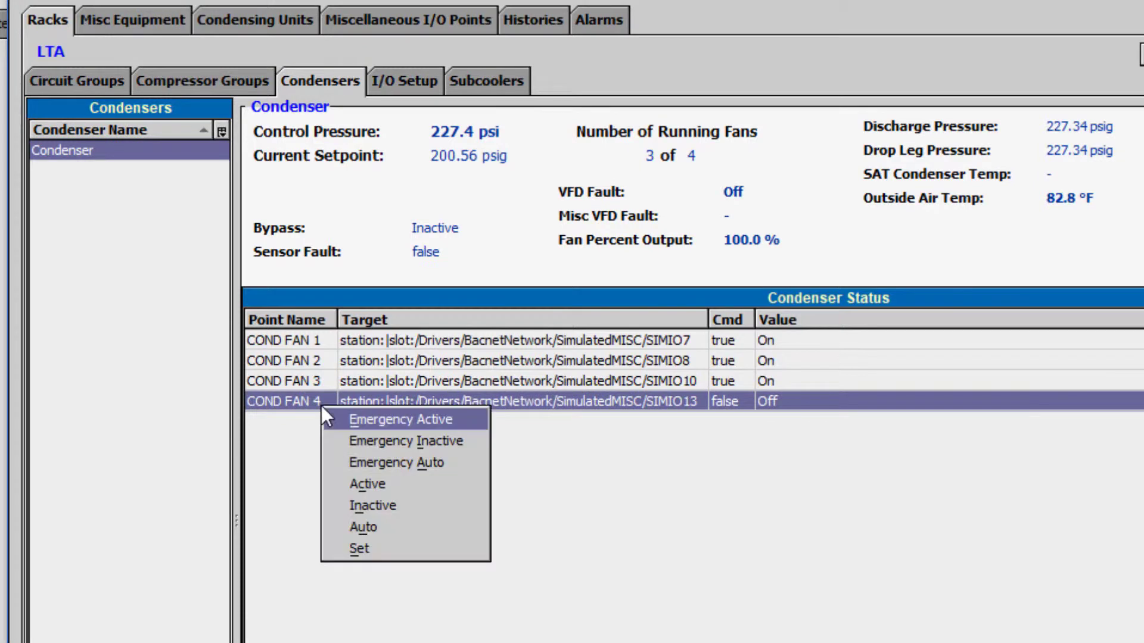
{"action": "left_click", "coordinate": [391, 527]}
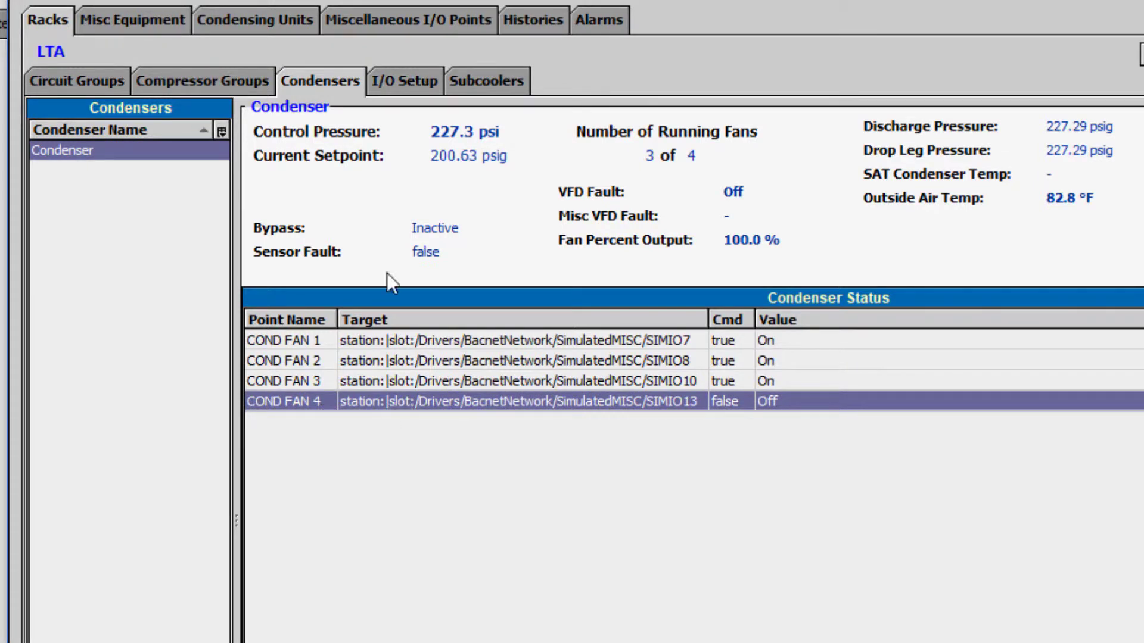
- Examine the override options for the VFD Bypass Proof point among the miscellaneous I/O points
{"action": "left_click", "coordinate": [399, 20]}
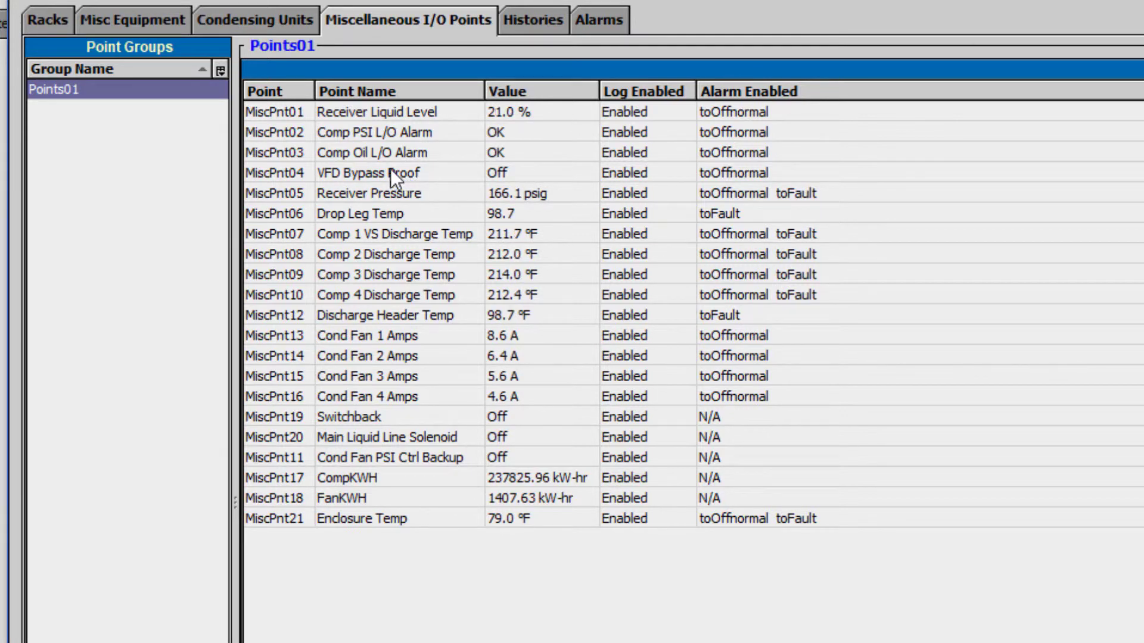
{"action": "right_click", "coordinate": [274, 179]}
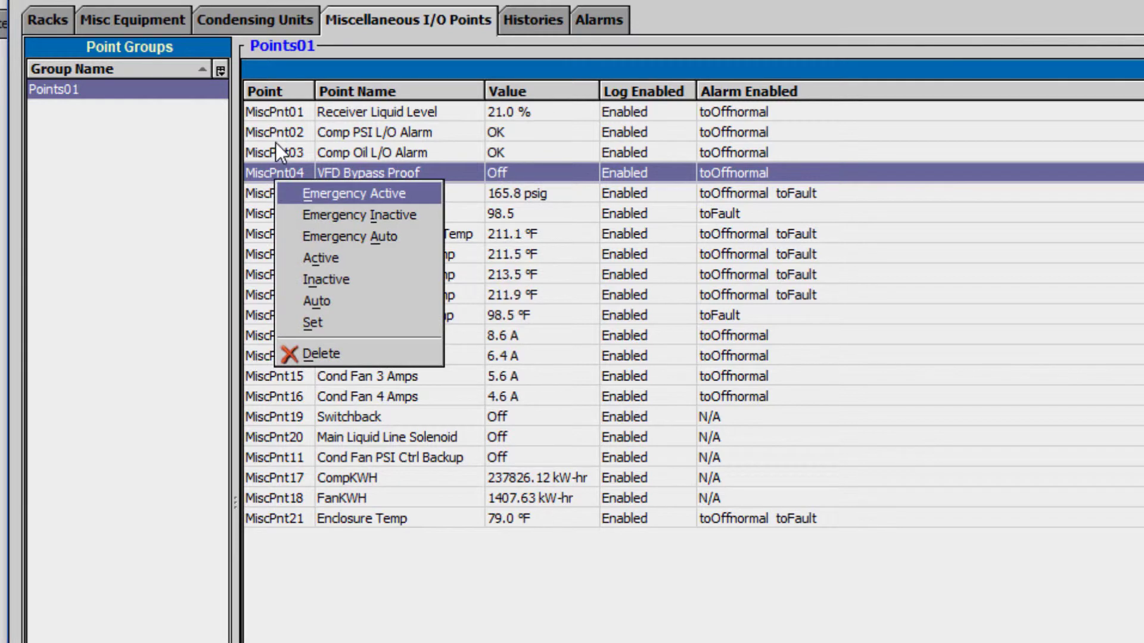
{"action": "key", "text": "Escape"}
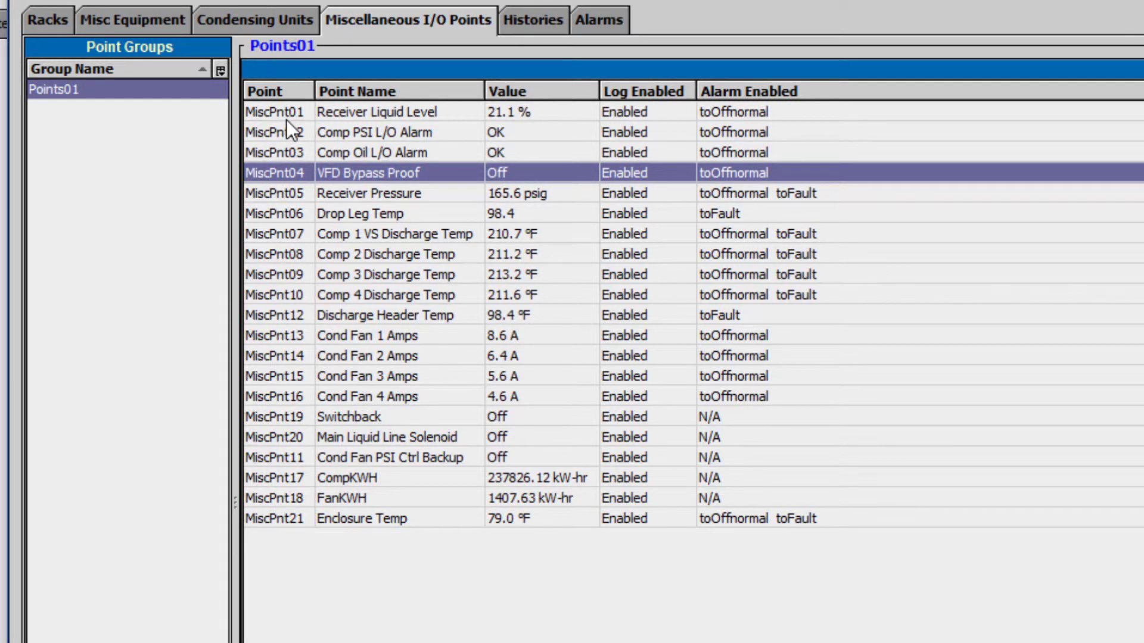
- Examine the override options for the Main LLSV digital output in the Main LLSV Close configuration, and close Refrigeration Control
{"action": "left_click", "coordinate": [178, 30]}
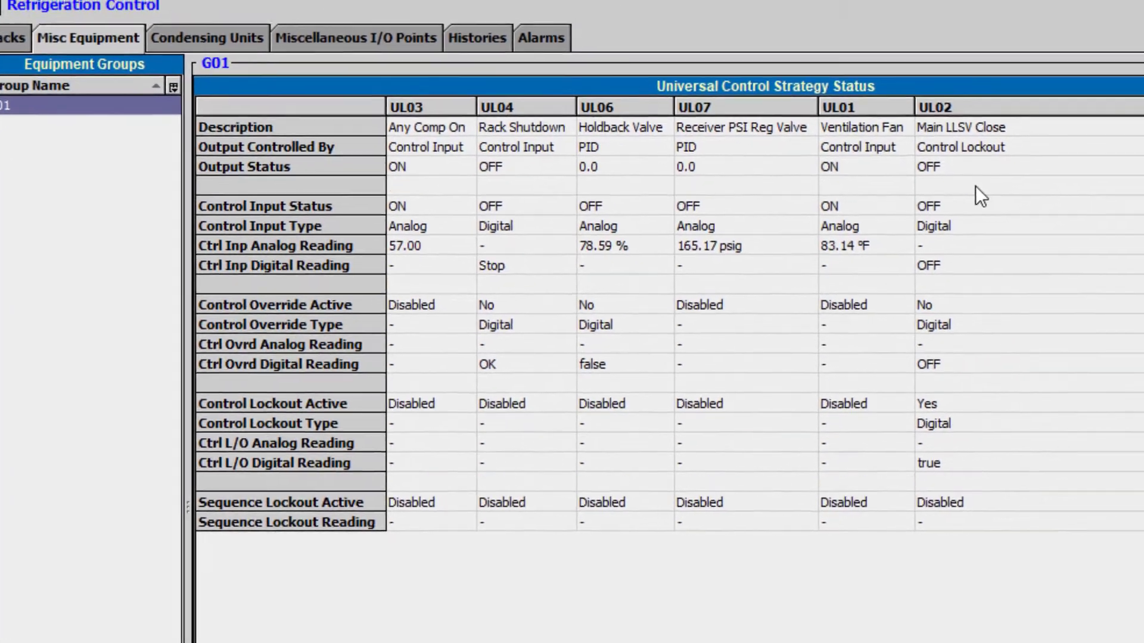
{"action": "double_click", "coordinate": [1056, 173]}
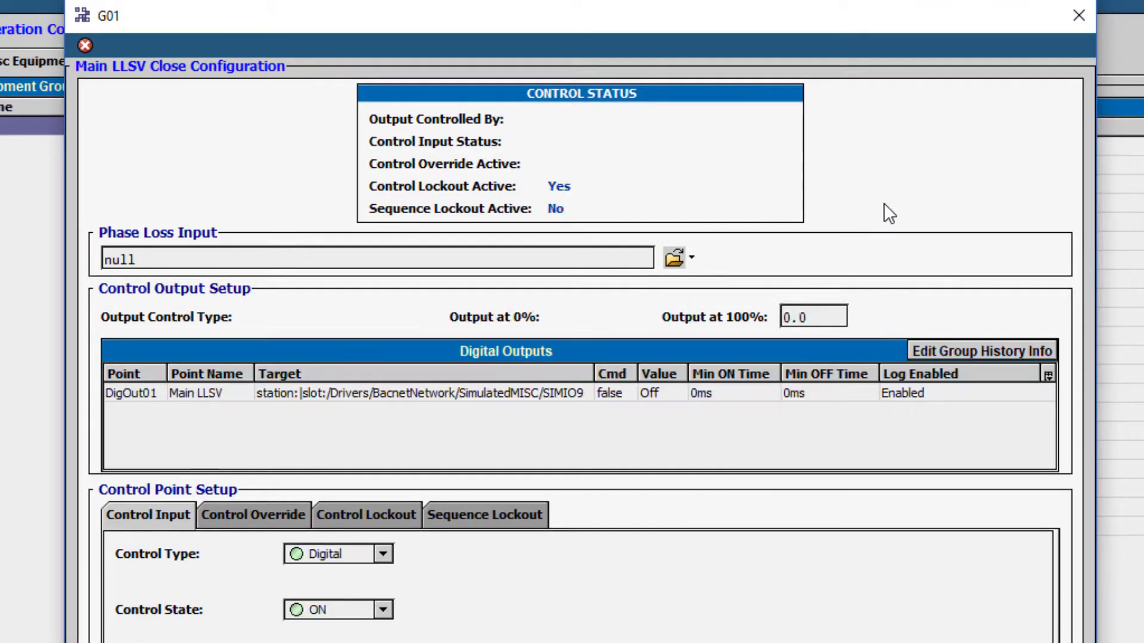
{"action": "right_click", "coordinate": [131, 391]}
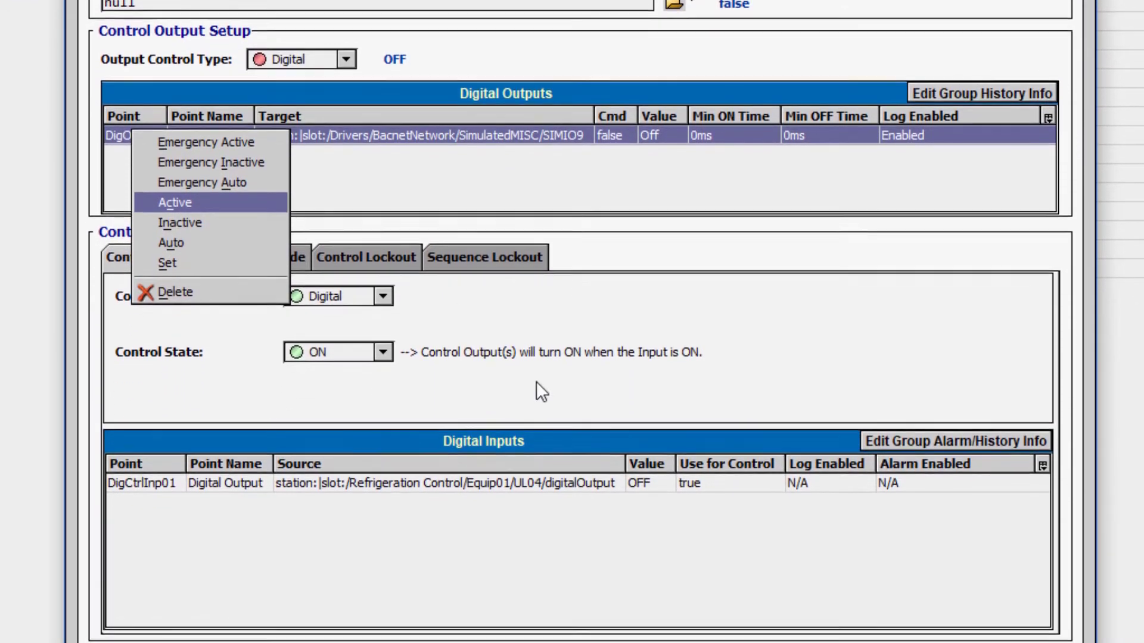
{"action": "left_click", "coordinate": [541, 445]}
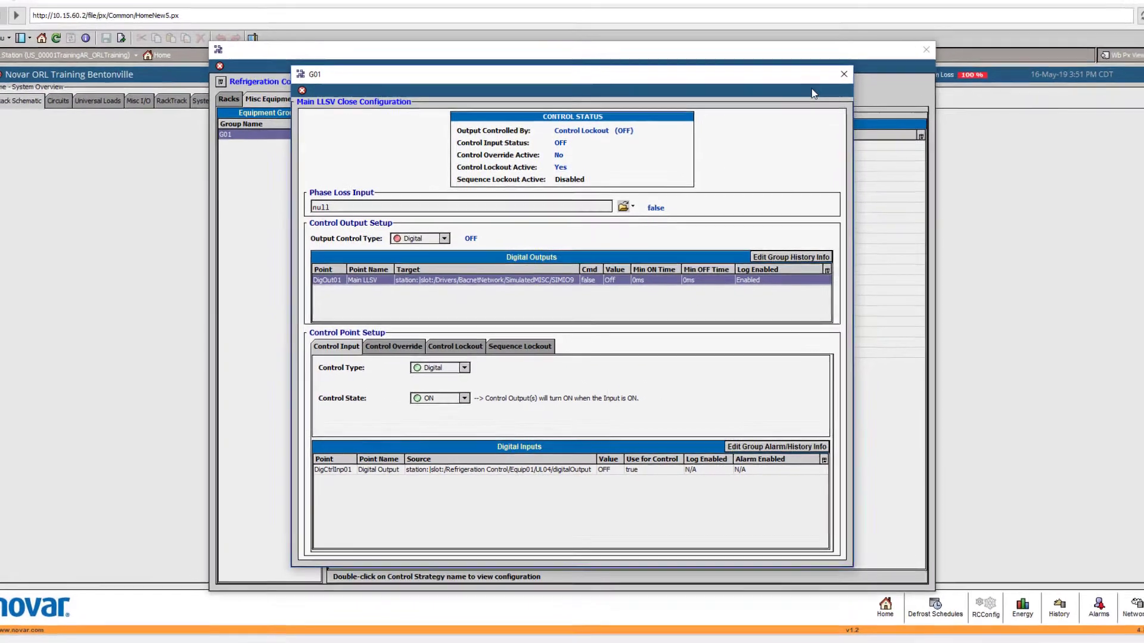
{"action": "left_click", "coordinate": [844, 74]}
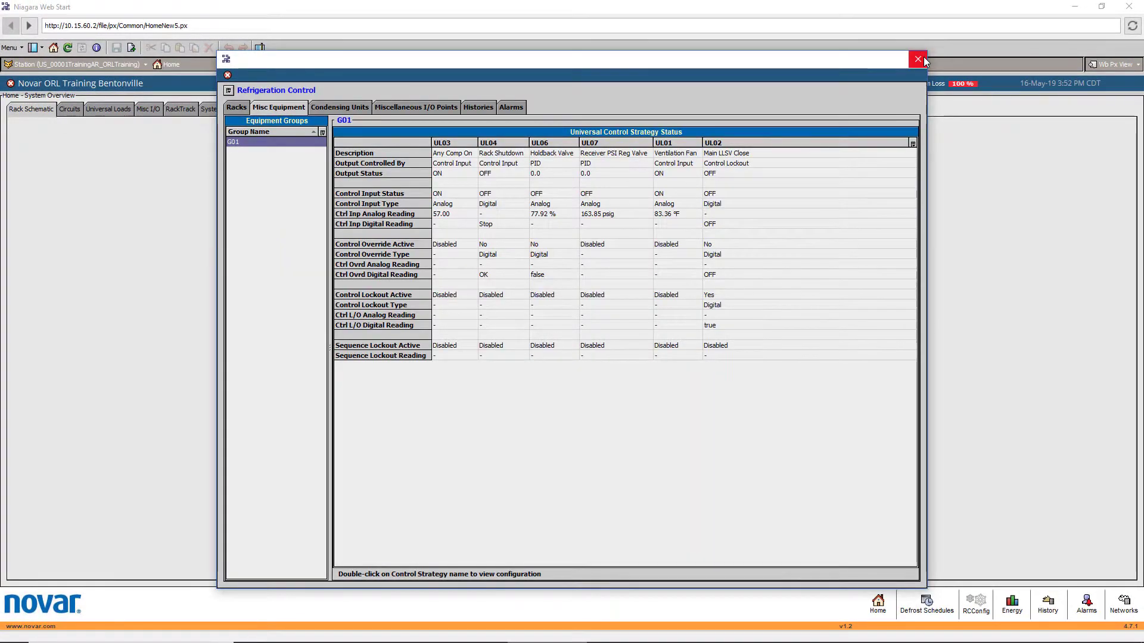
{"action": "left_click", "coordinate": [918, 60]}
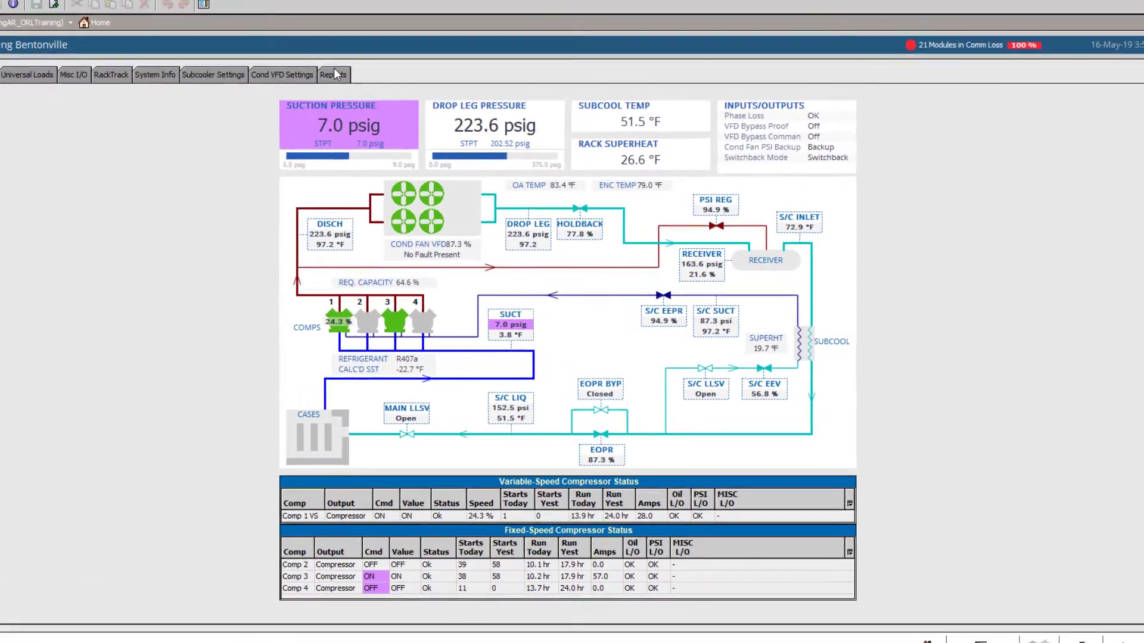
- Review the Points In Override report for the station
{"action": "left_click", "coordinate": [364, 103]}
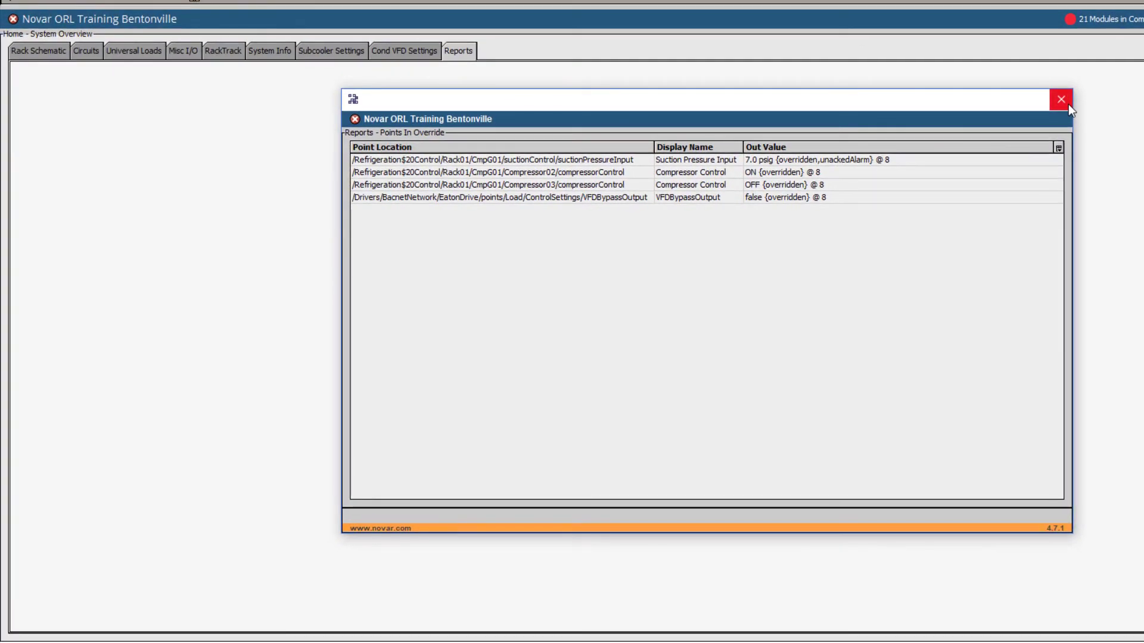
{"action": "left_click", "coordinate": [1061, 99]}
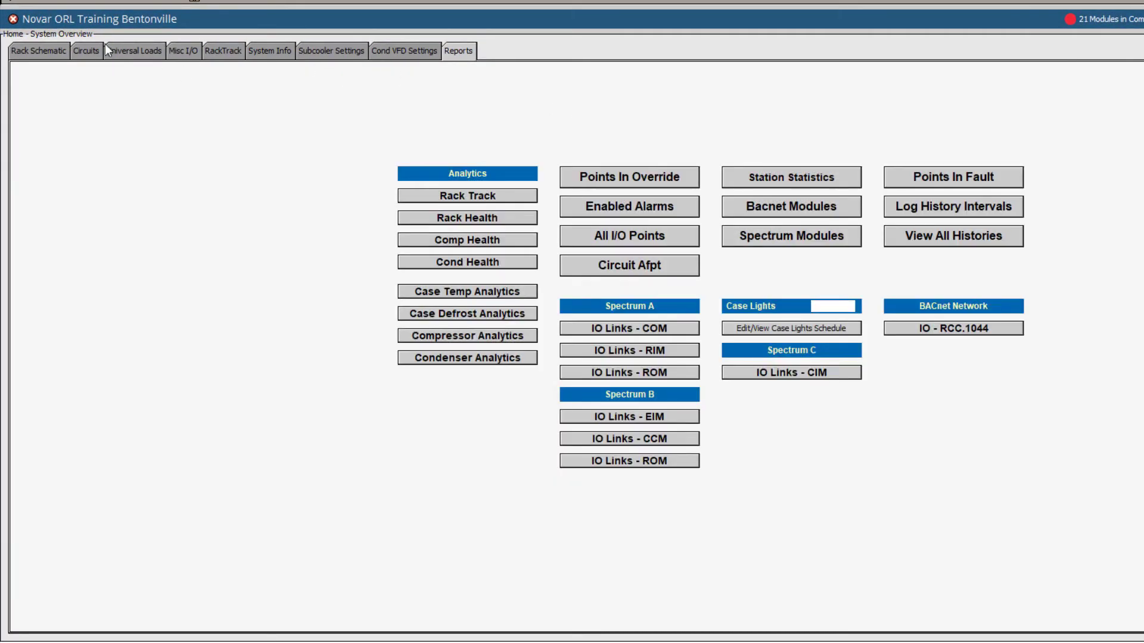
- Release the suction pressure override on the rack schematic
{"action": "left_click", "coordinate": [34, 48]}
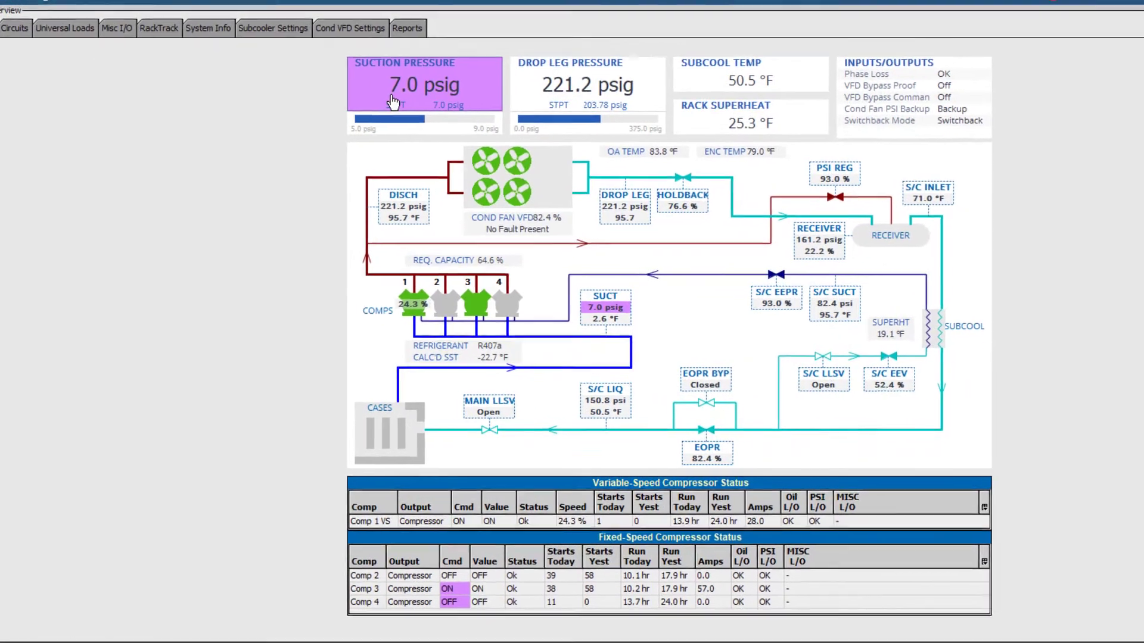
{"action": "right_click", "coordinate": [446, 120]}
{"action": "left_click", "coordinate": [364, 128]}
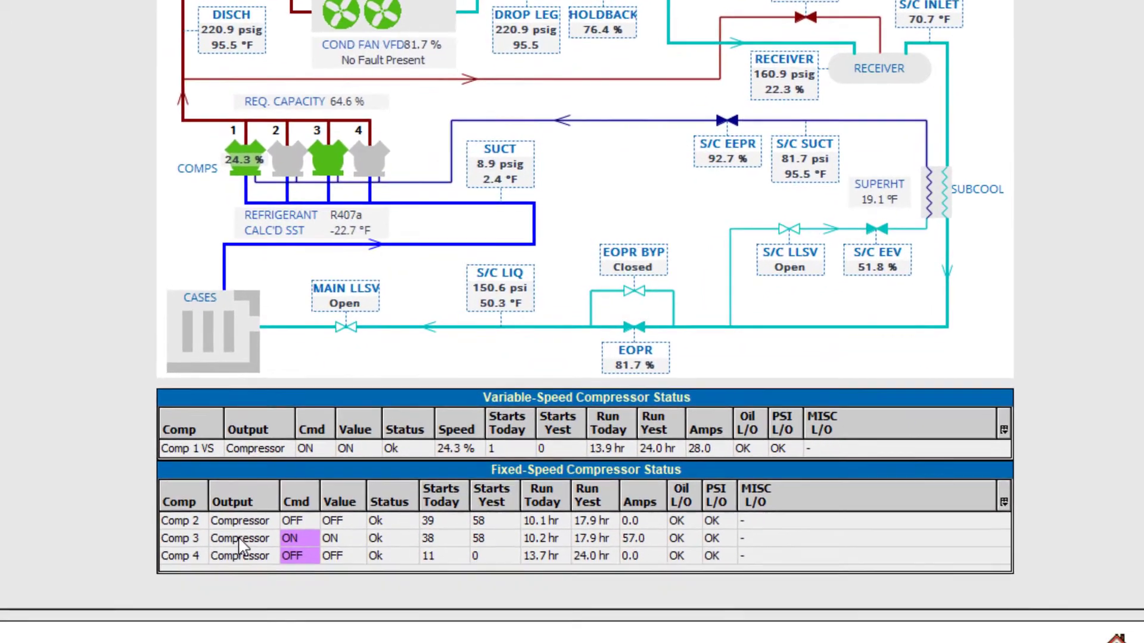
- Return Comp 3 and Comp 4 to automatic in the fixed-speed compressor table
{"action": "right_click", "coordinate": [326, 581]}
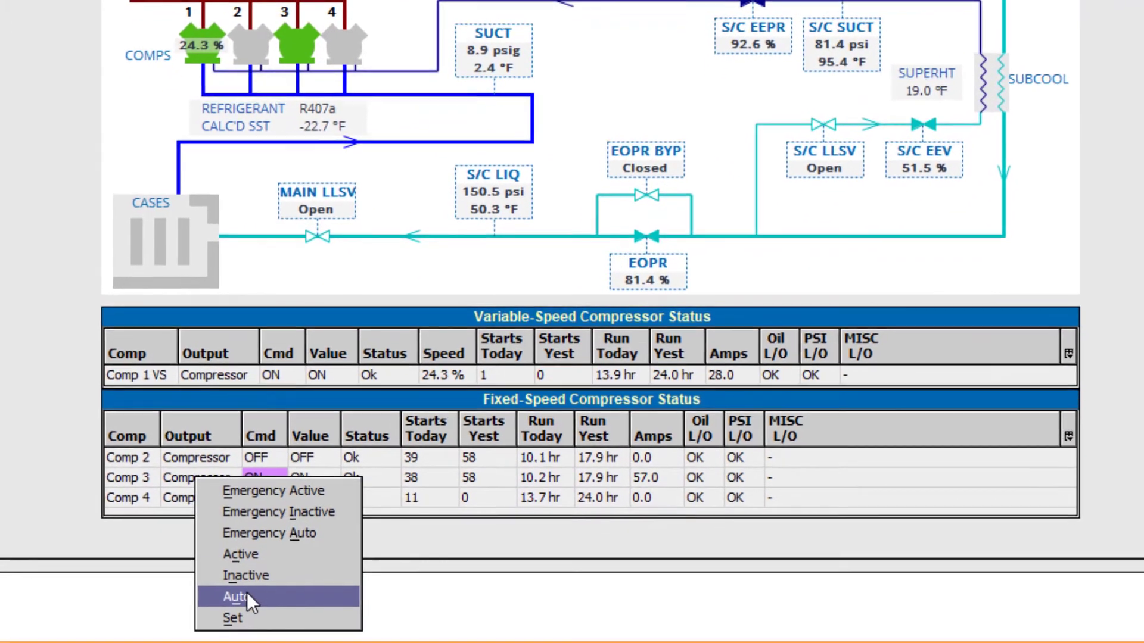
{"action": "left_click", "coordinate": [245, 606]}
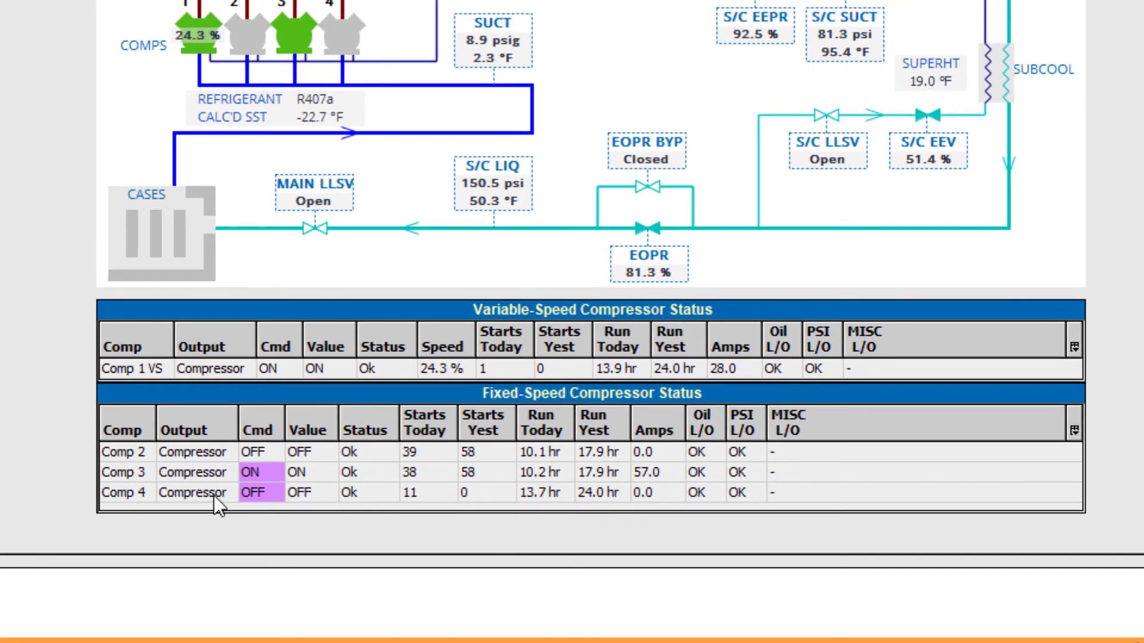
{"action": "right_click", "coordinate": [213, 495]}
{"action": "left_click", "coordinate": [270, 620]}
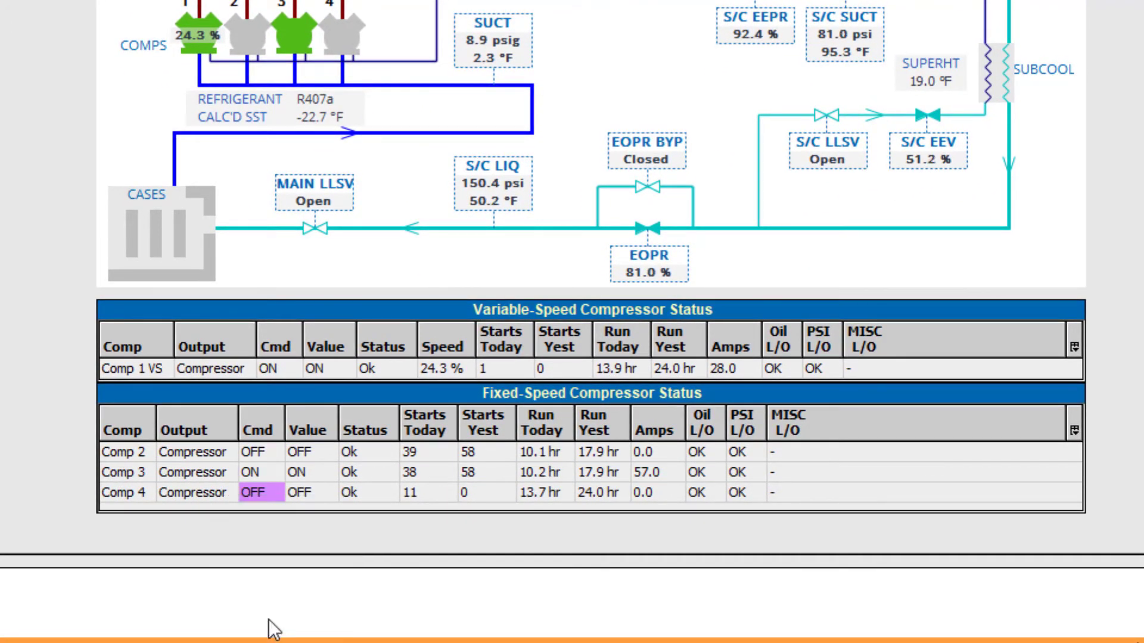